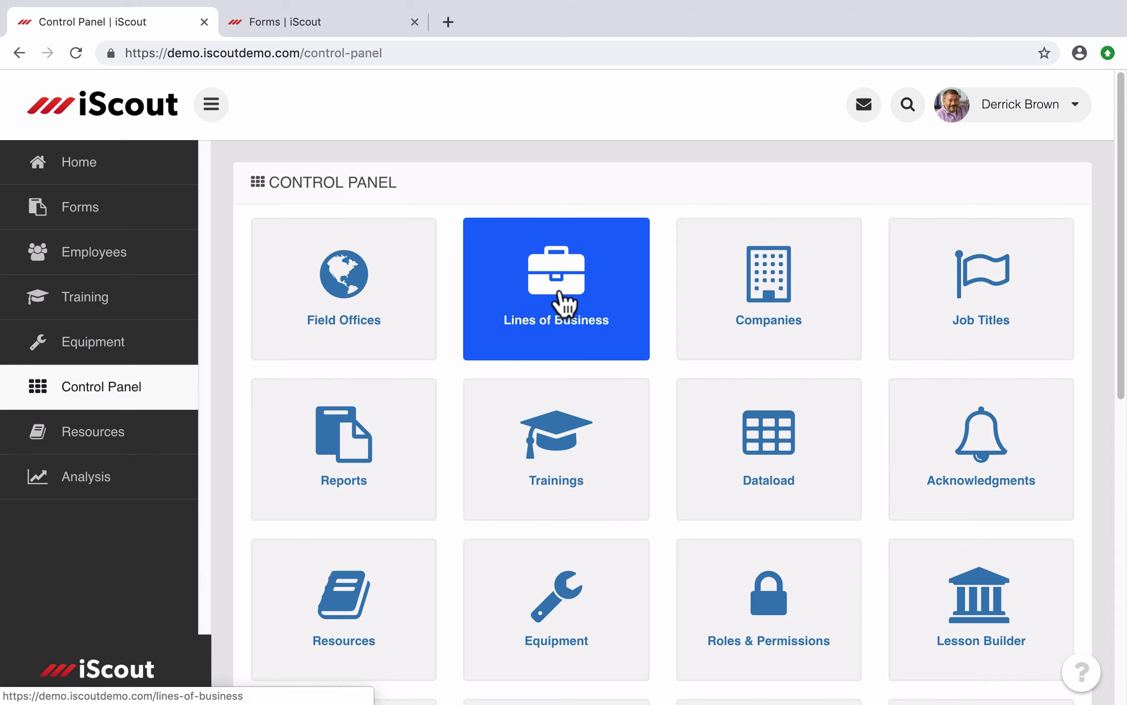
Look through the control panel options and open the Lines of Business list.
scroll(565, 303, "down", 10)
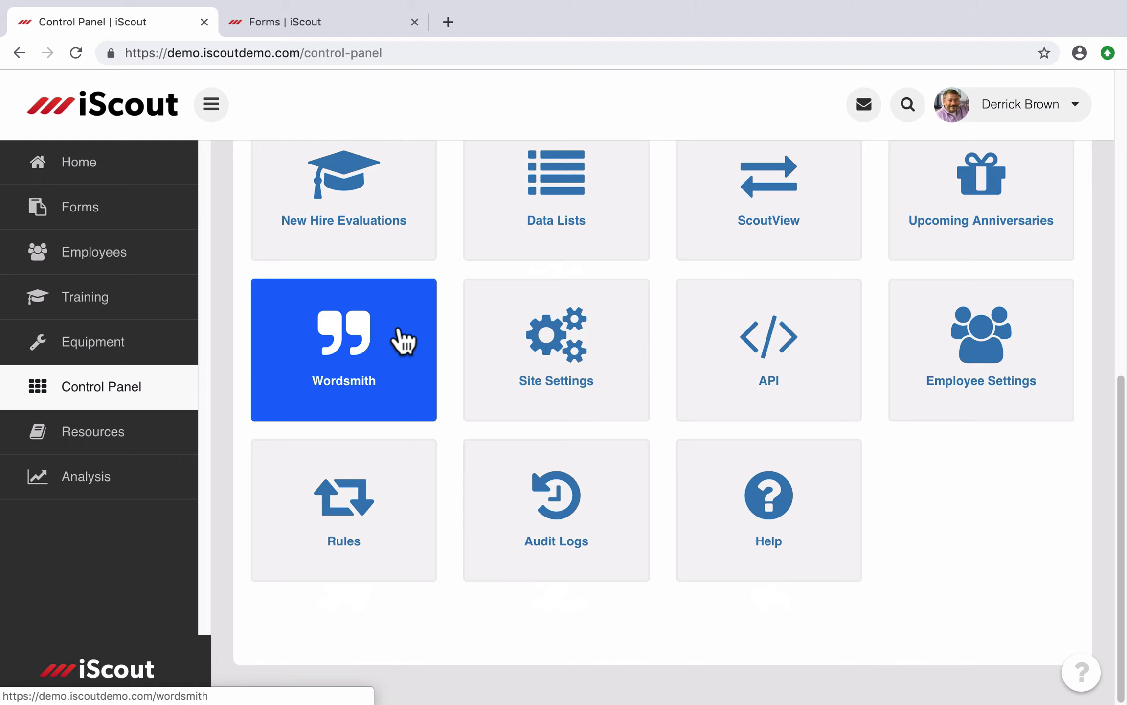
scroll(402, 341, "up", 10)
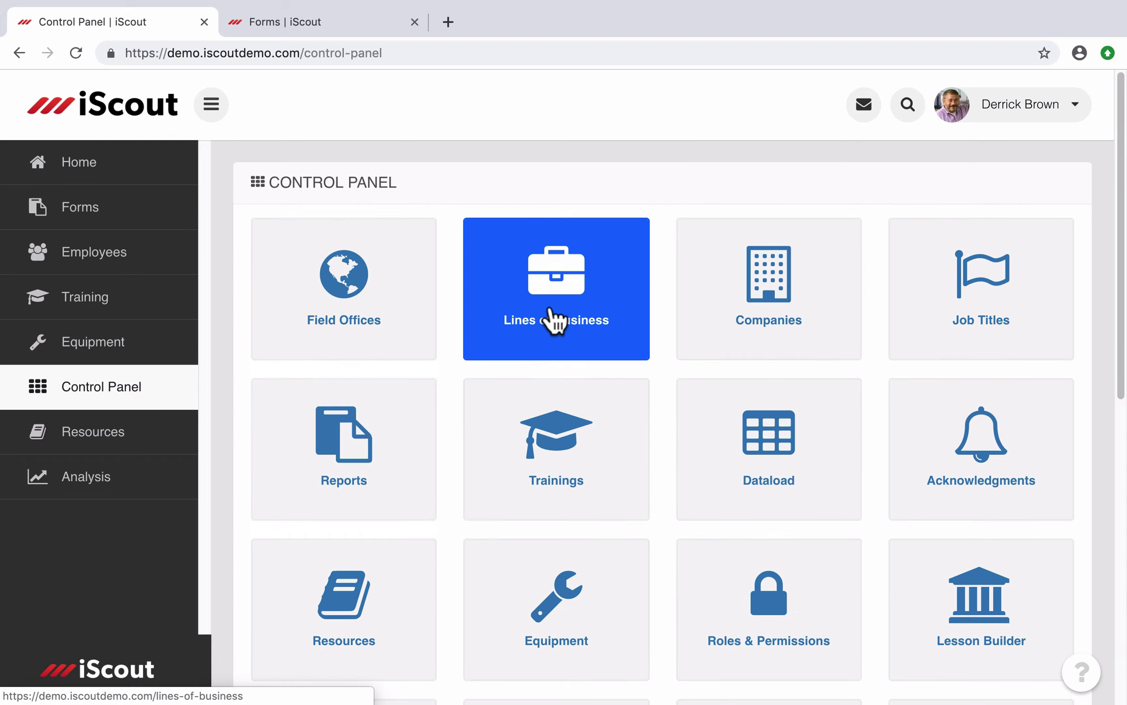
left_click(556, 320)
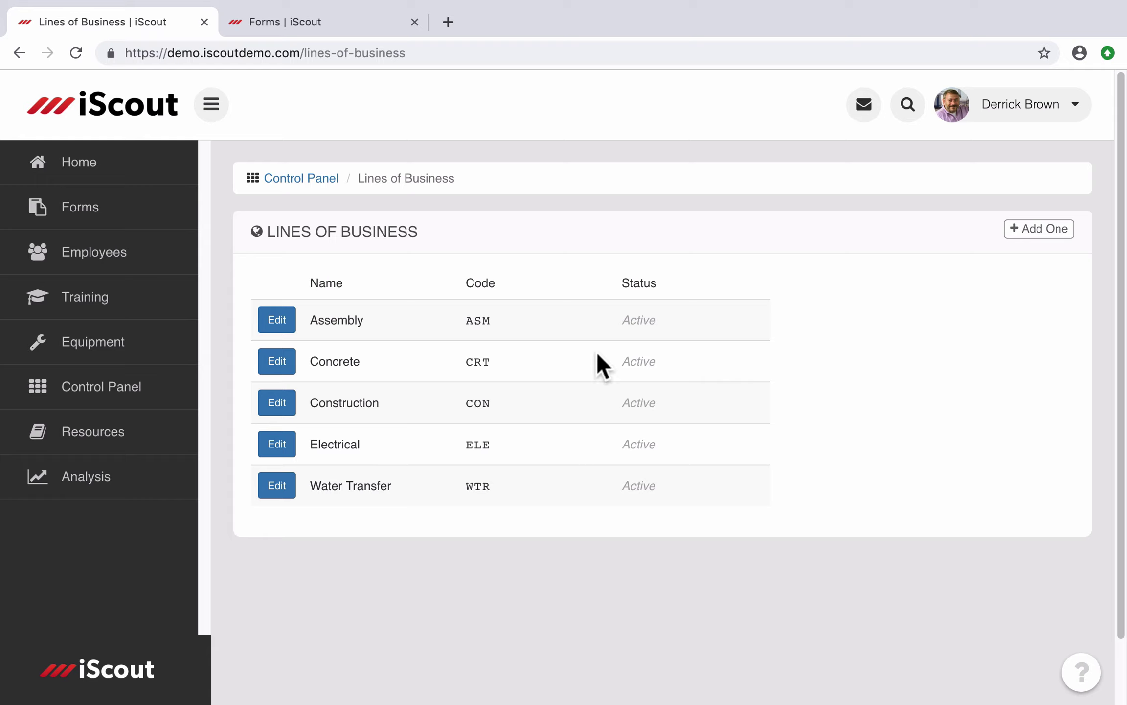
Add a new line of business named Consulting with code CLST and status Active, and save it.
left_click(1041, 231)
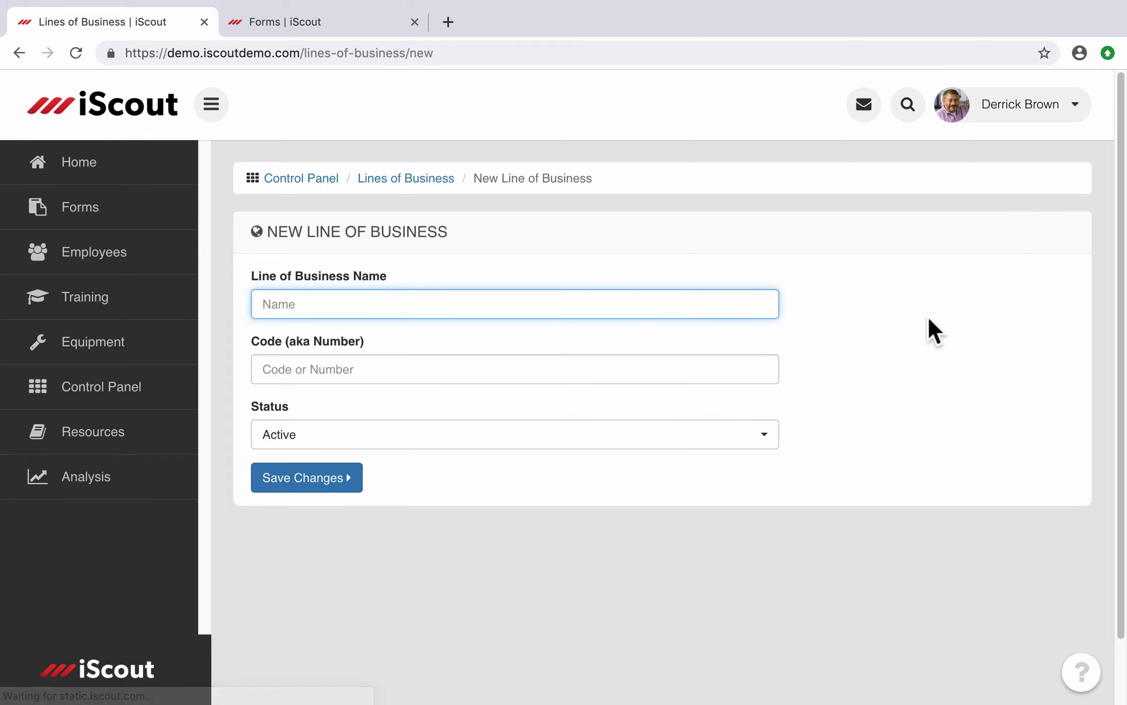
type("Consulting")
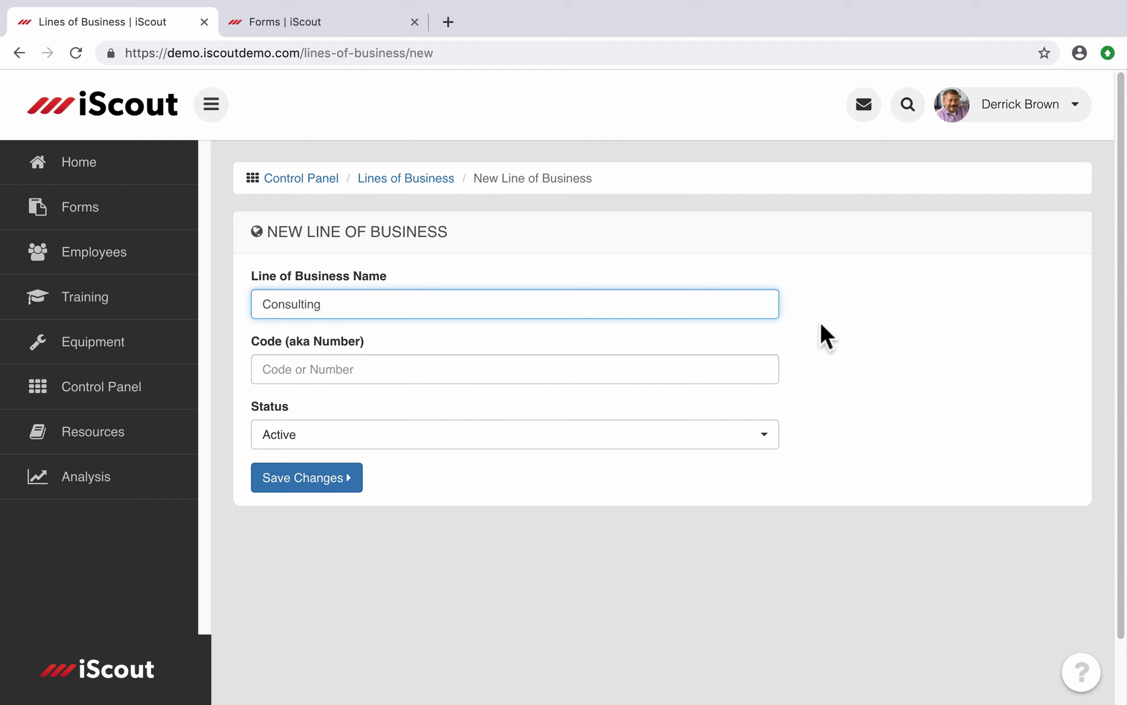
left_click(690, 369)
type("CLST")
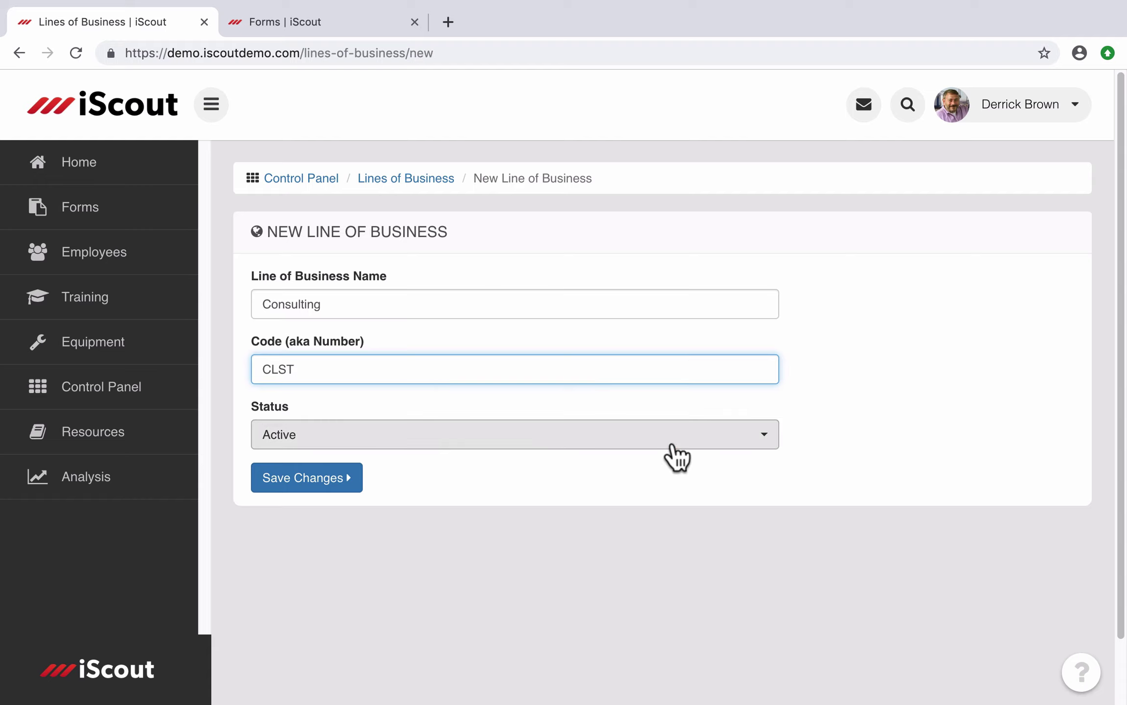
left_click(673, 441)
left_click(860, 451)
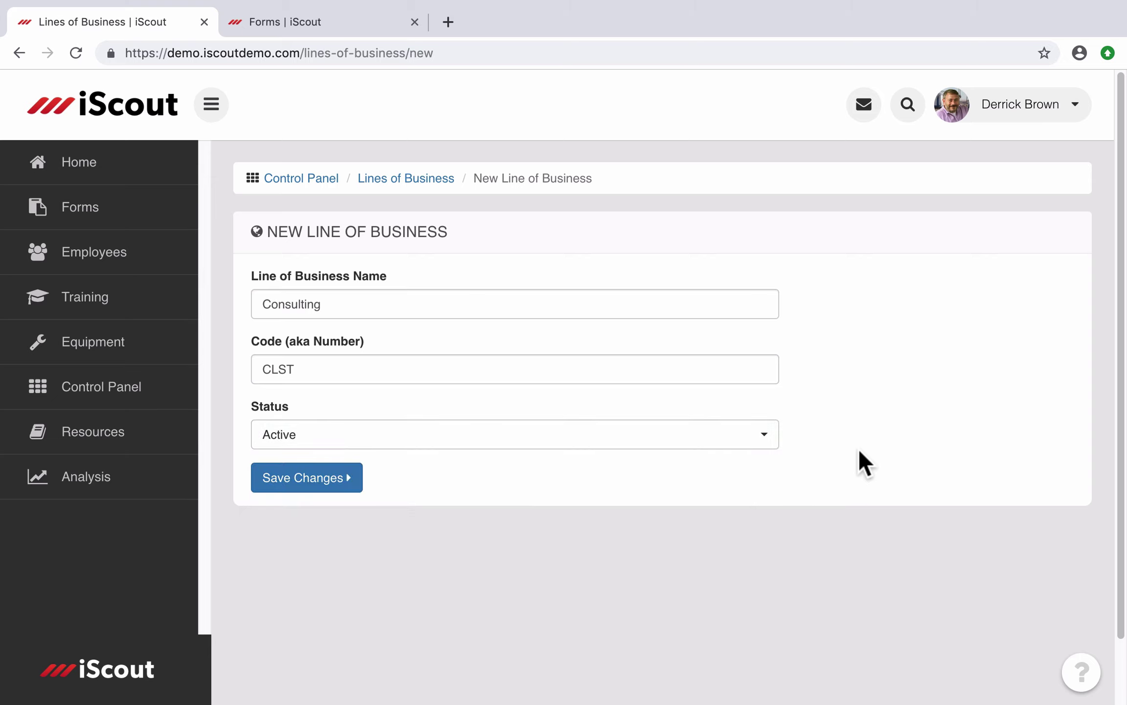
left_click(318, 482)
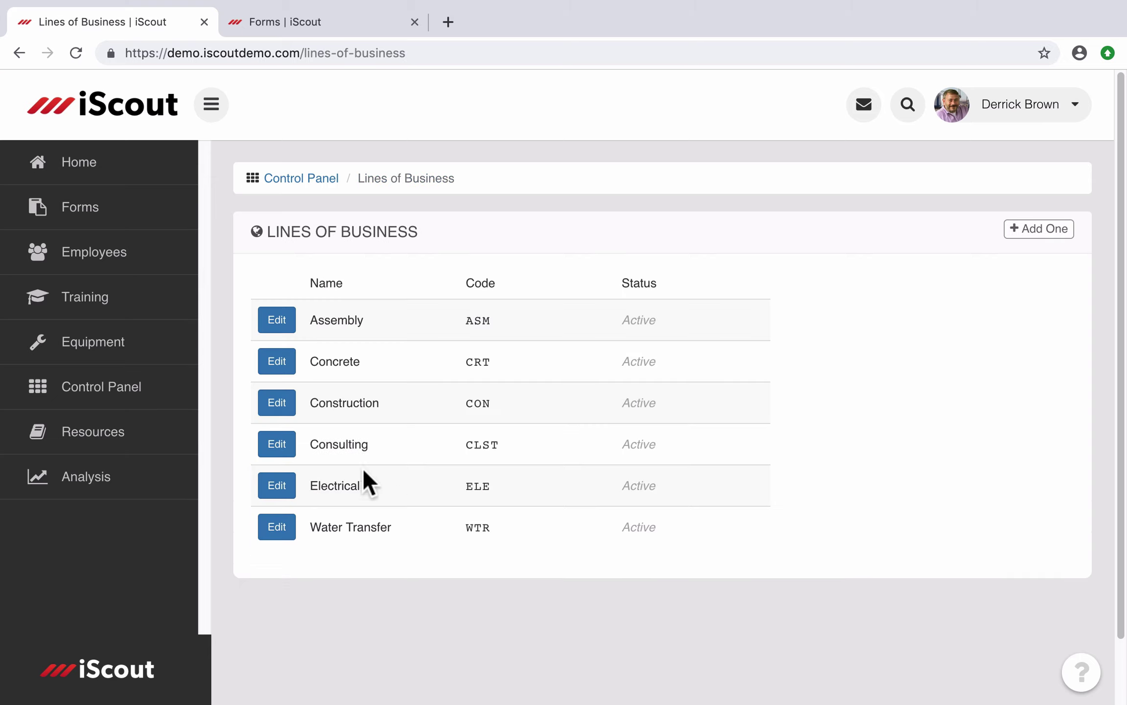
Open the Consulting line of business for editing and save it without changes.
left_click(284, 447)
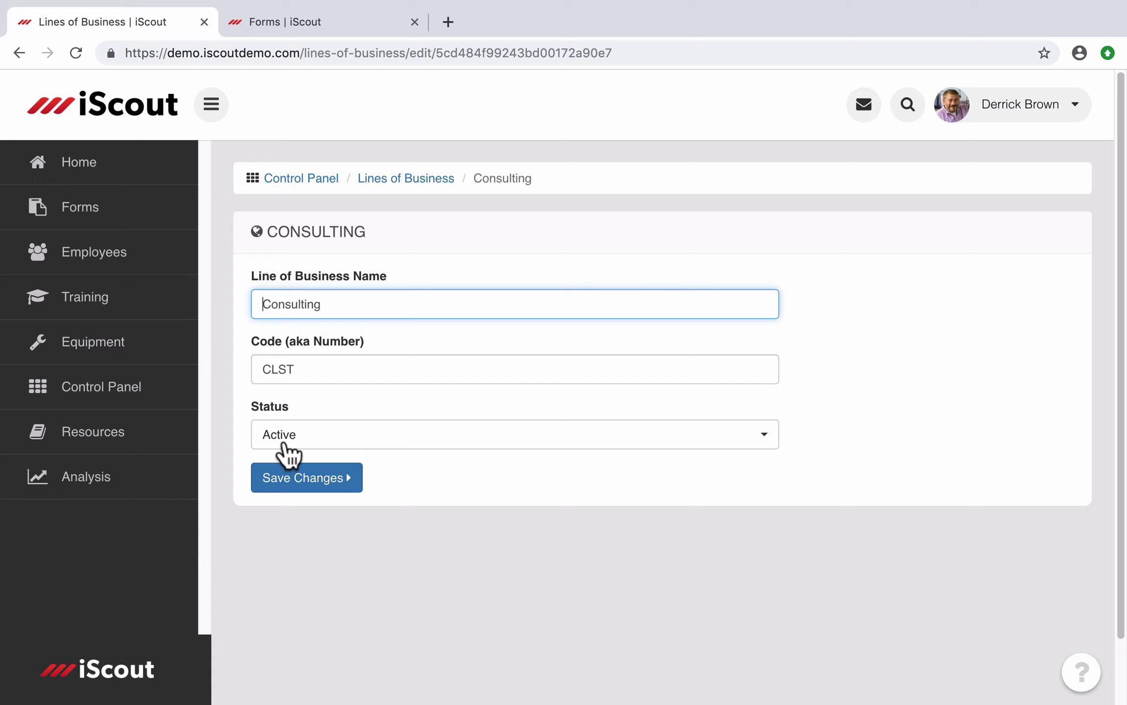
left_click(300, 480)
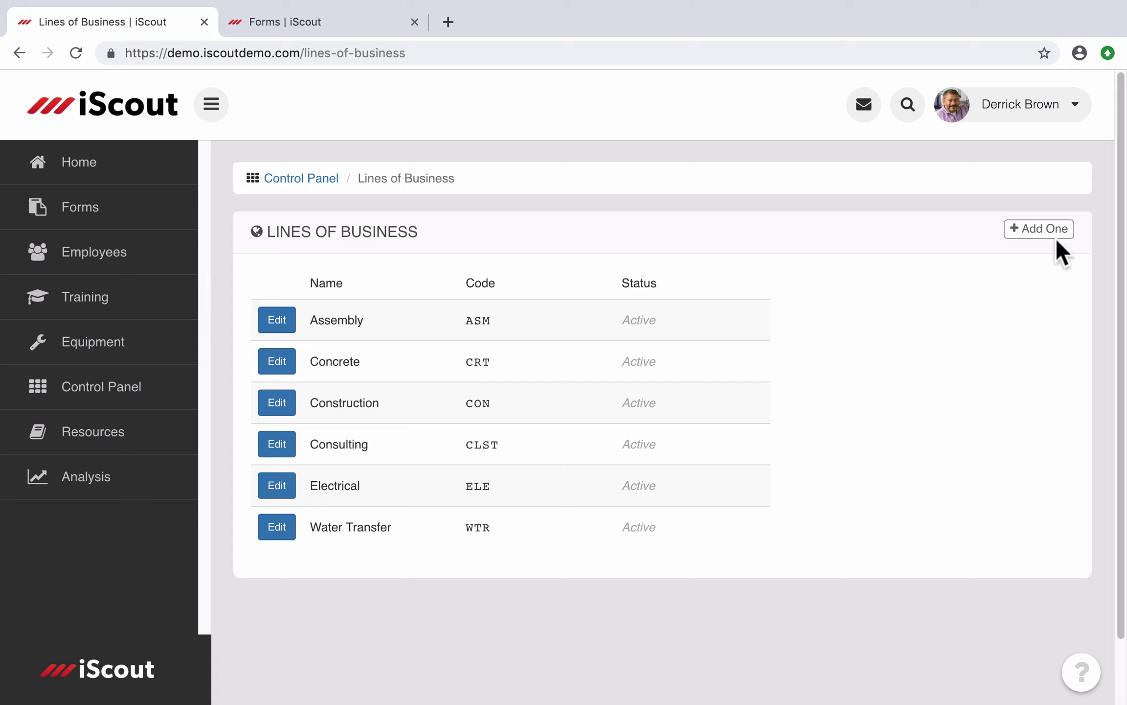
From a new dataload, open the spreadsheet help and view the instructions for Lines of Business records.
left_click(146, 393)
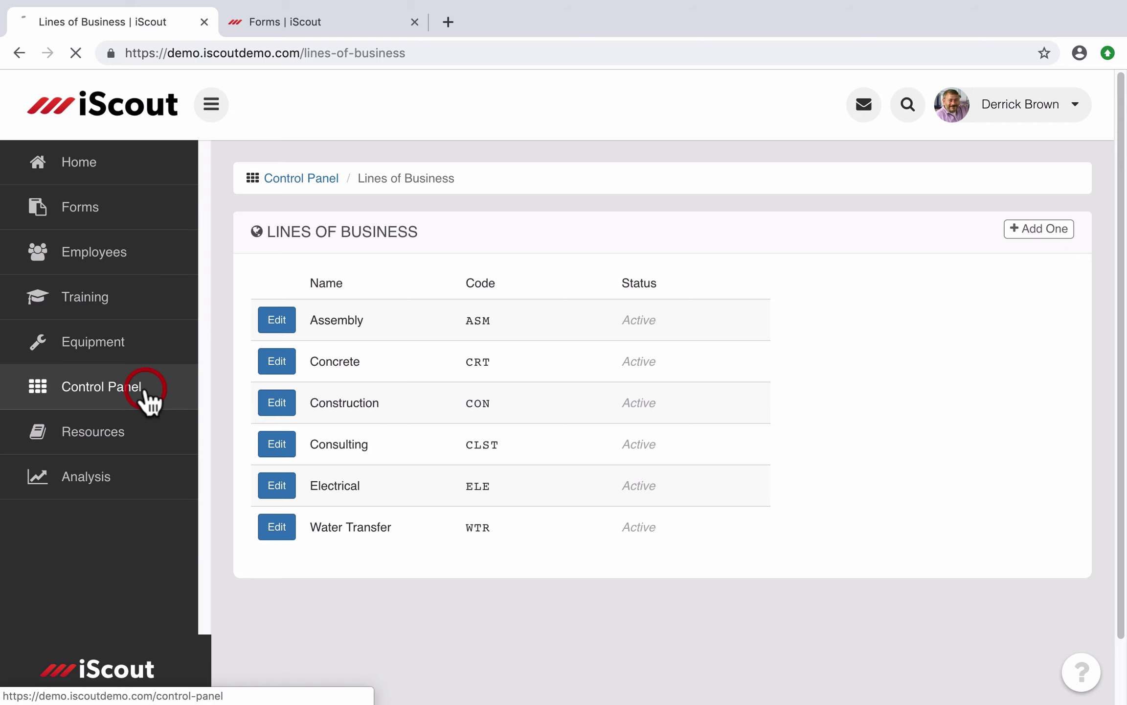
left_click(801, 472)
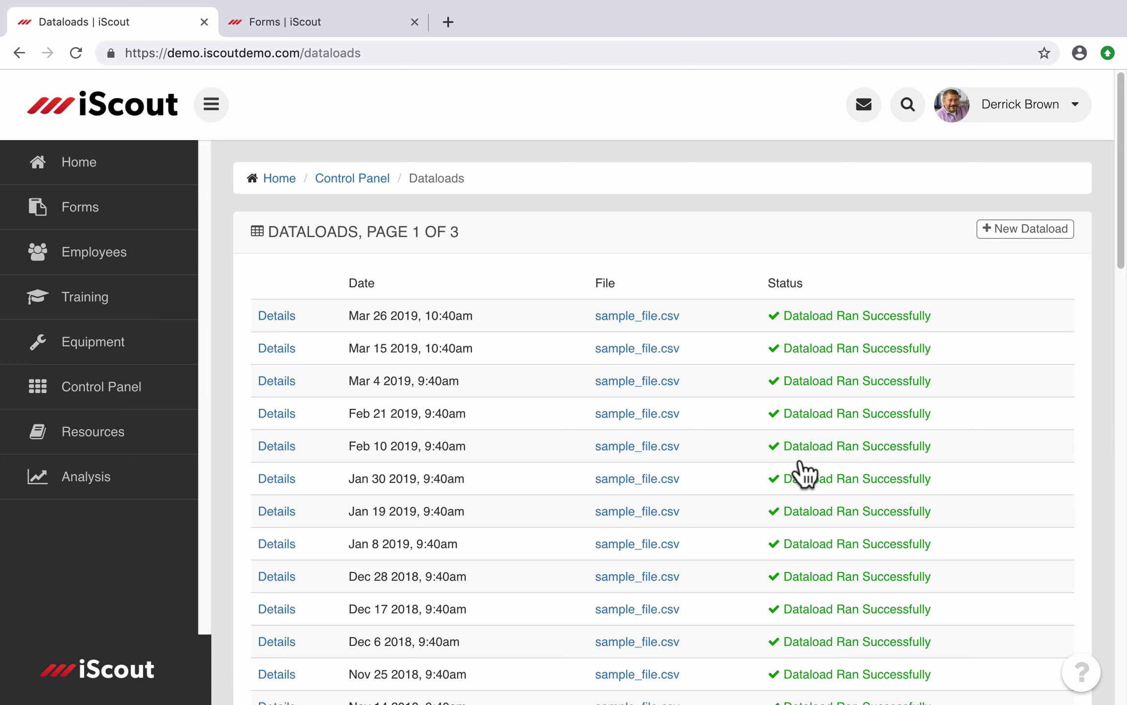
left_click(1034, 230)
left_click(453, 381)
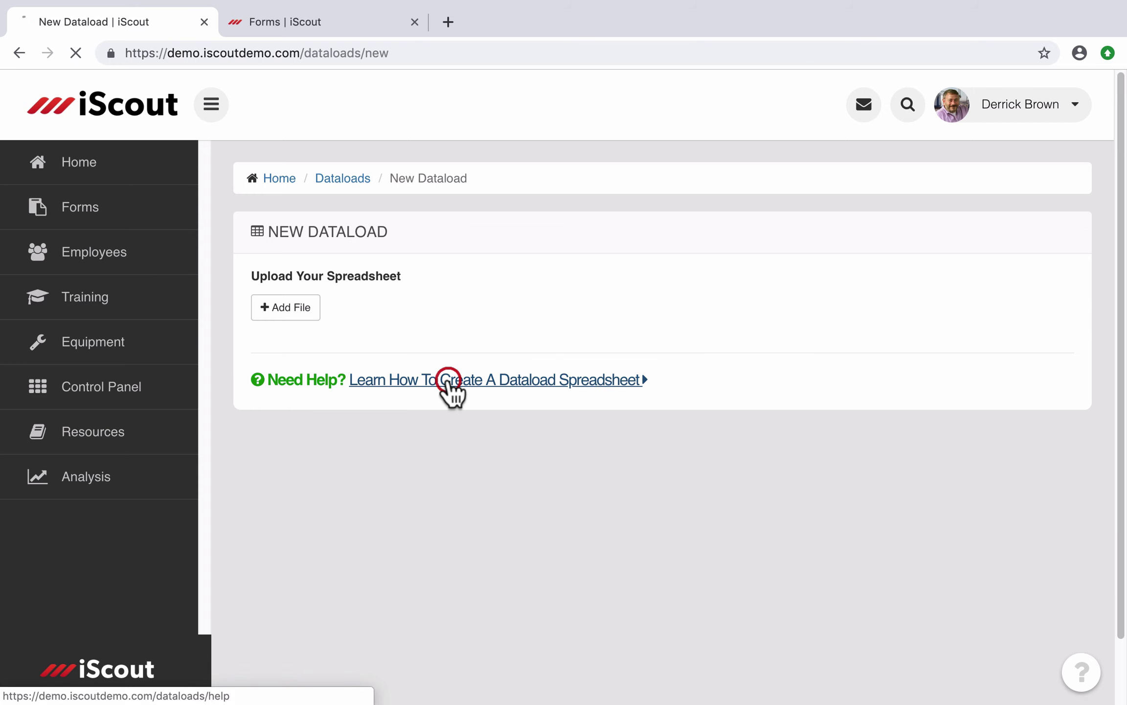
scroll(445, 513, "down", 15)
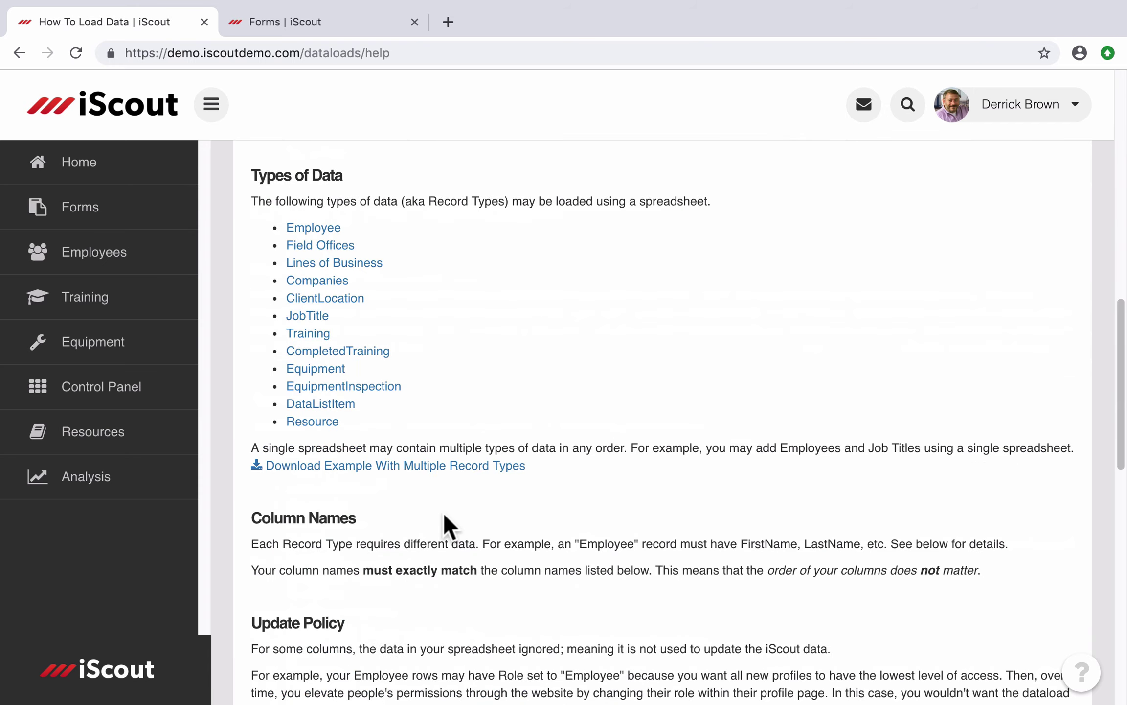
left_click(342, 265)
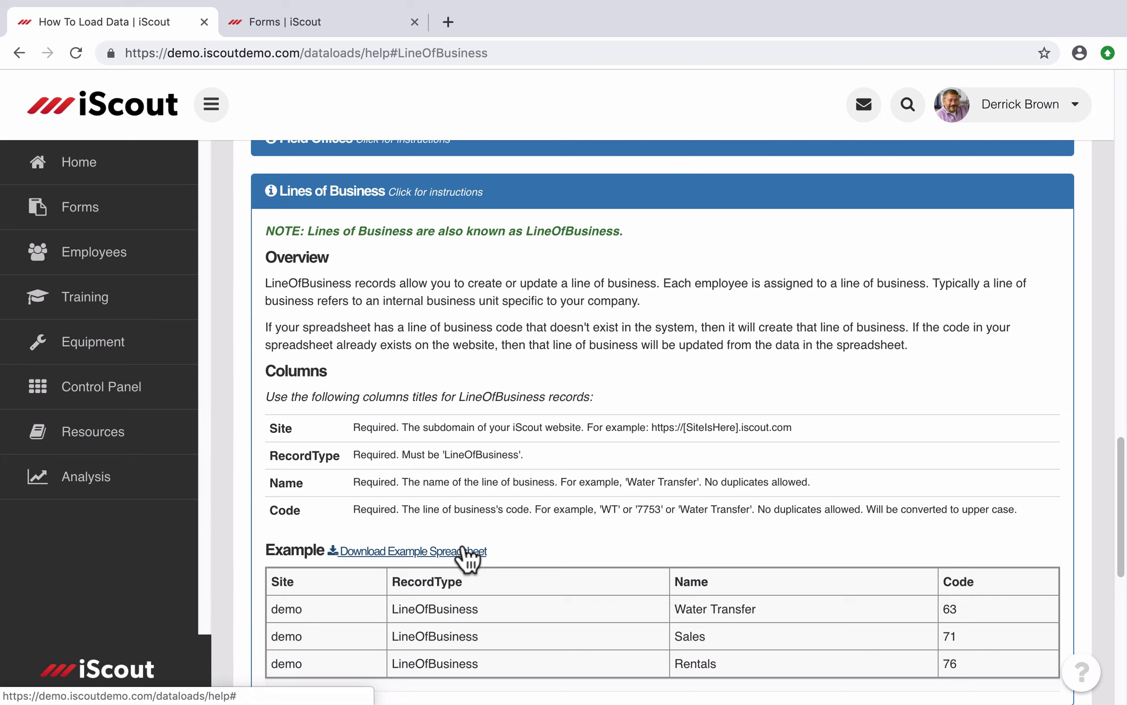
Assign the Construction and Assembly lines of business to your own profile and save the changes.
left_click(994, 116)
left_click(998, 143)
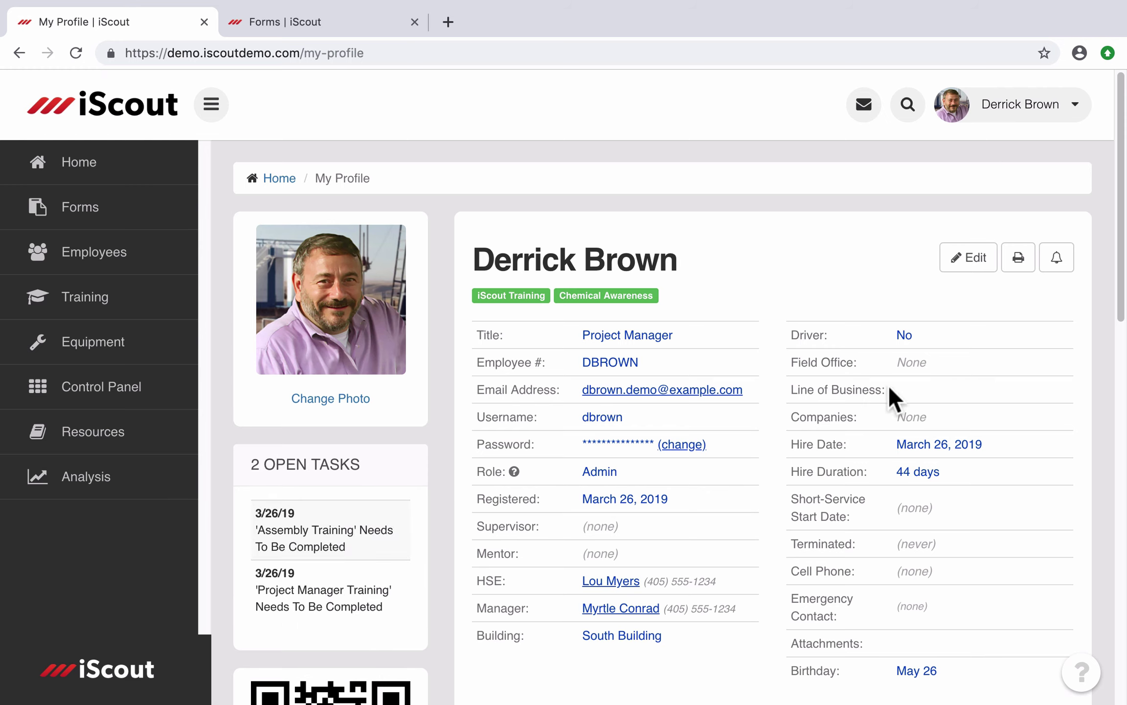
left_click(969, 259)
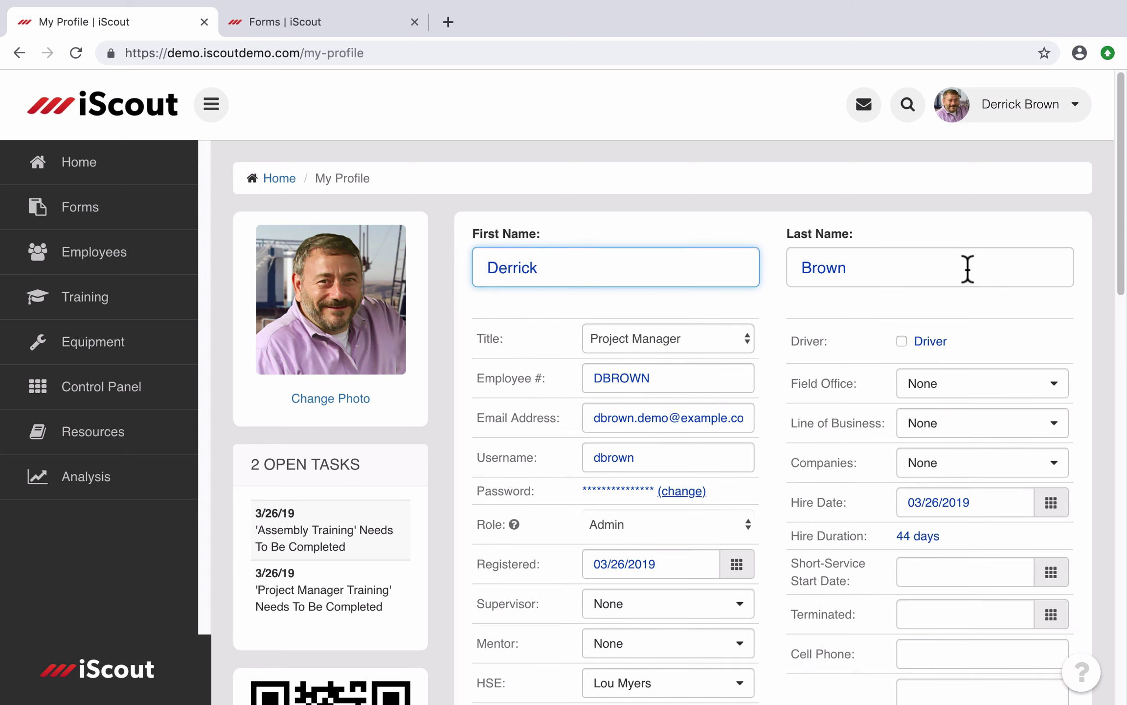
left_click(965, 431)
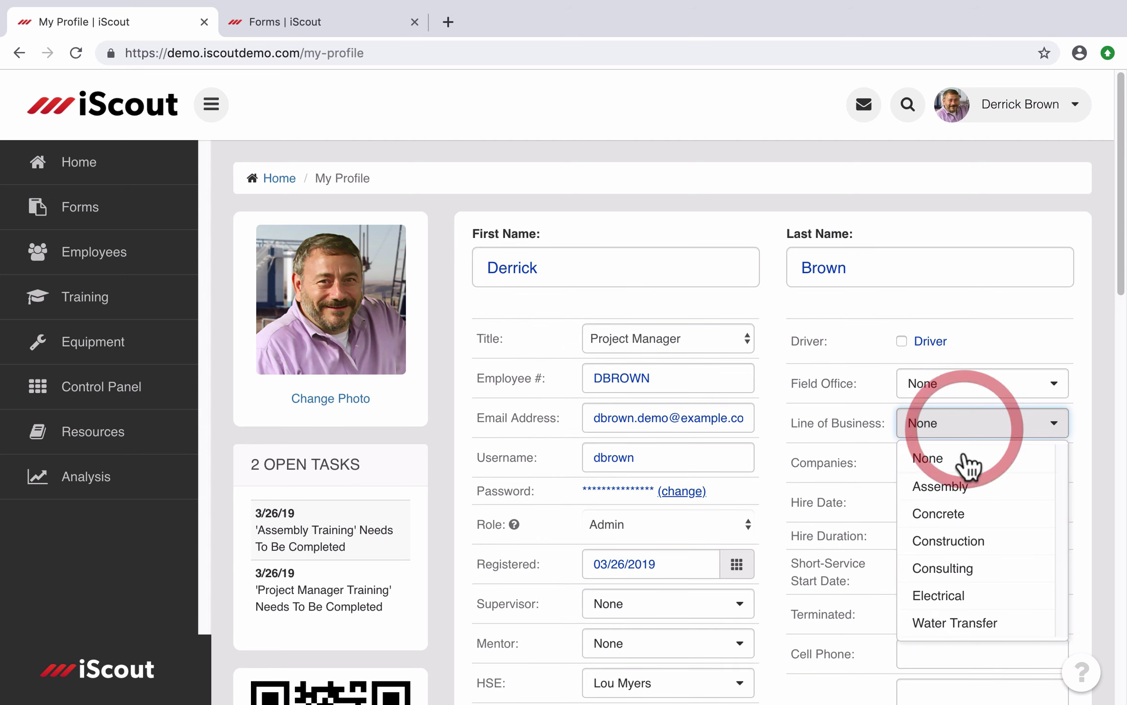
left_click(955, 540)
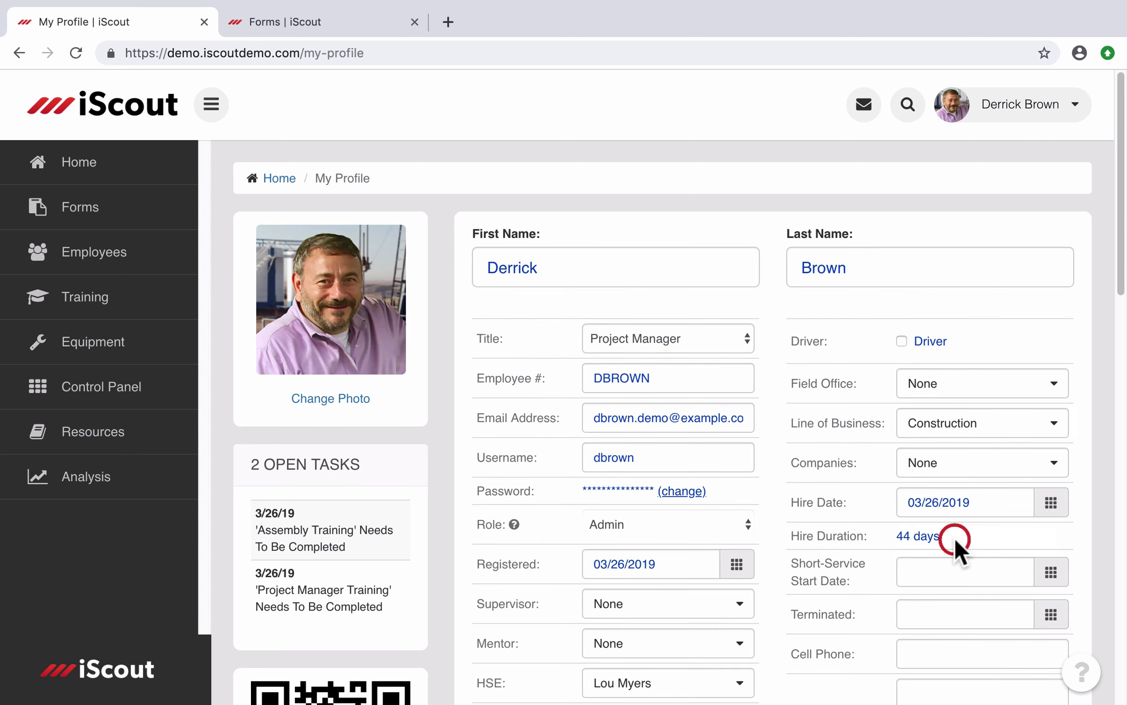
left_click(969, 425)
left_click(959, 515)
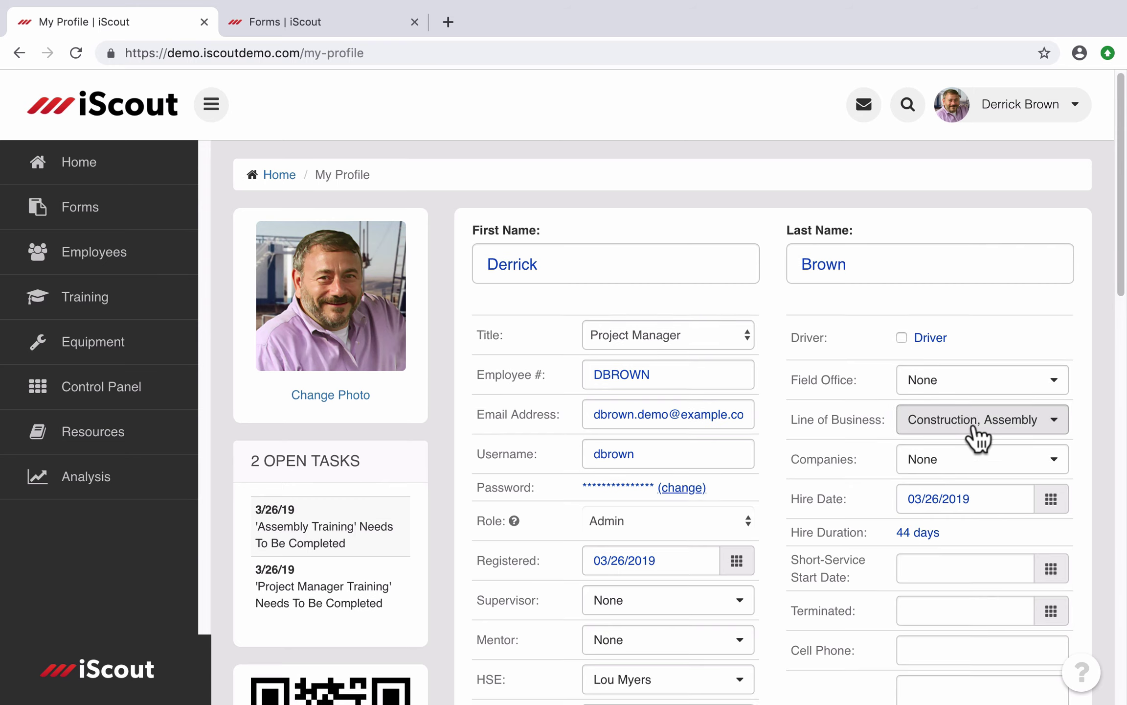
scroll(974, 432, "down", 10)
left_click(520, 296)
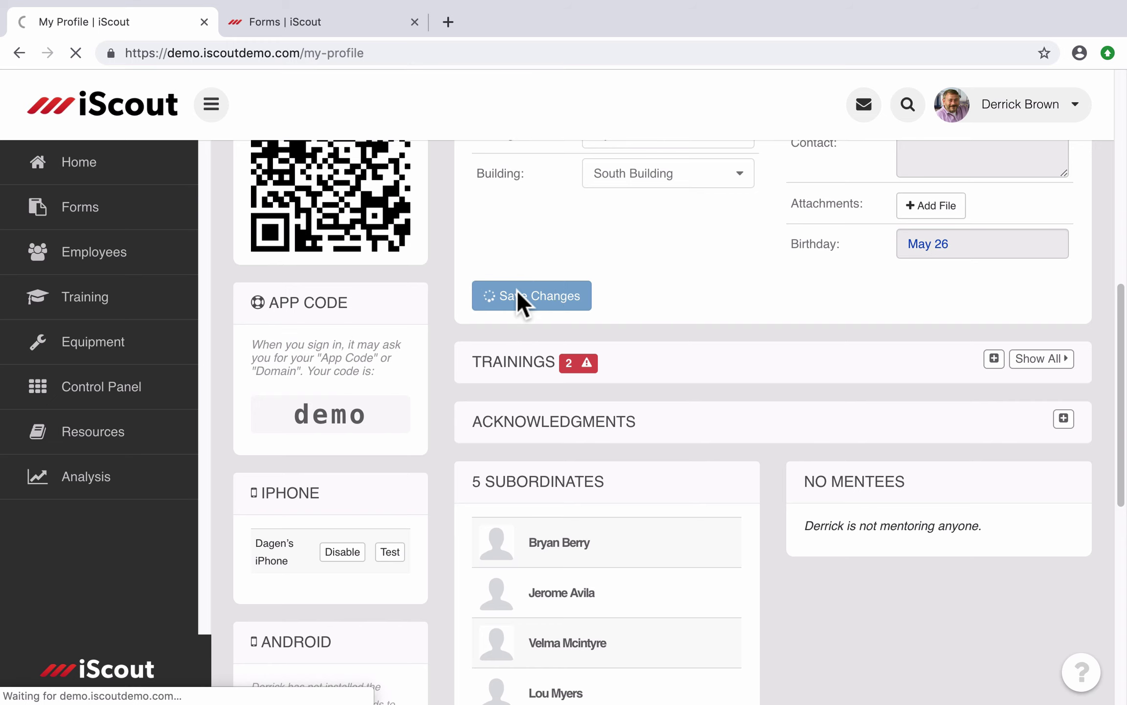
Filter the employee search by the Concrete line of business and look through the matching employees.
left_click(112, 269)
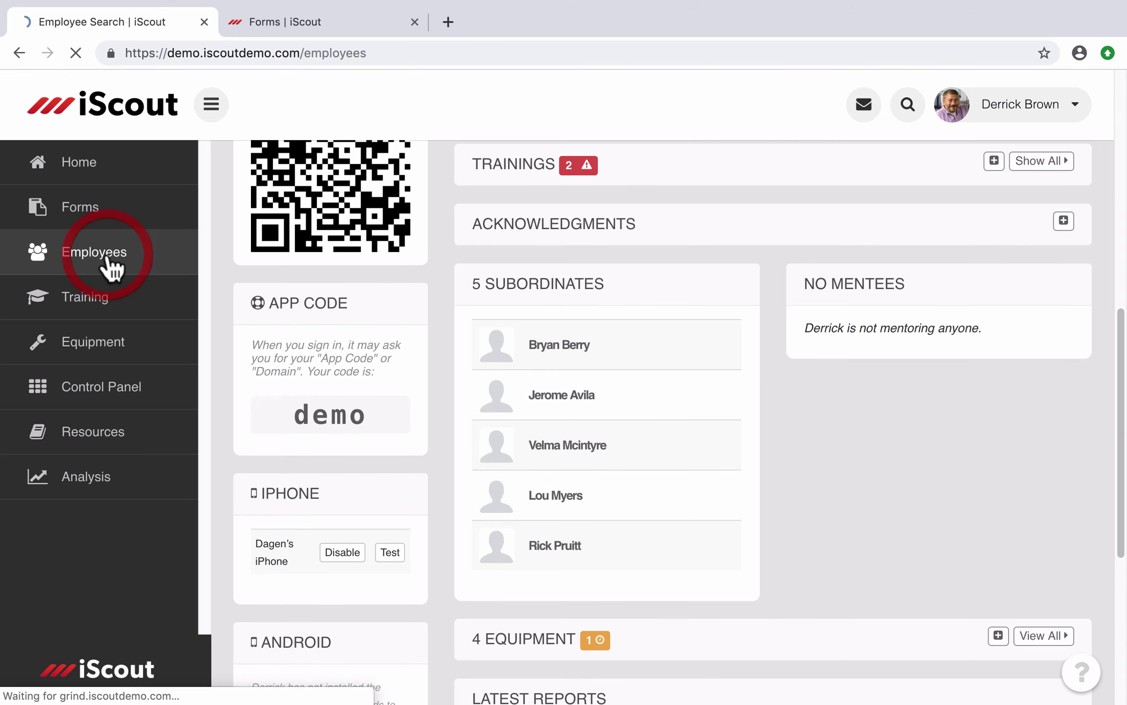
scroll(147, 262, "down", 1)
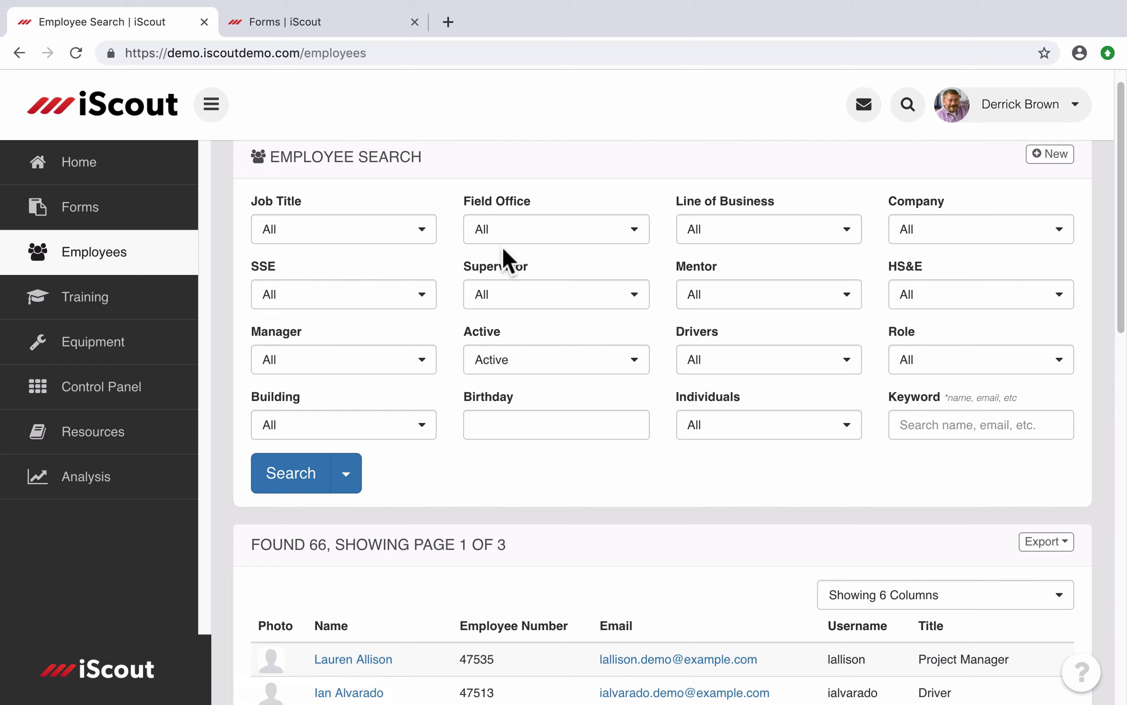
left_click(760, 232)
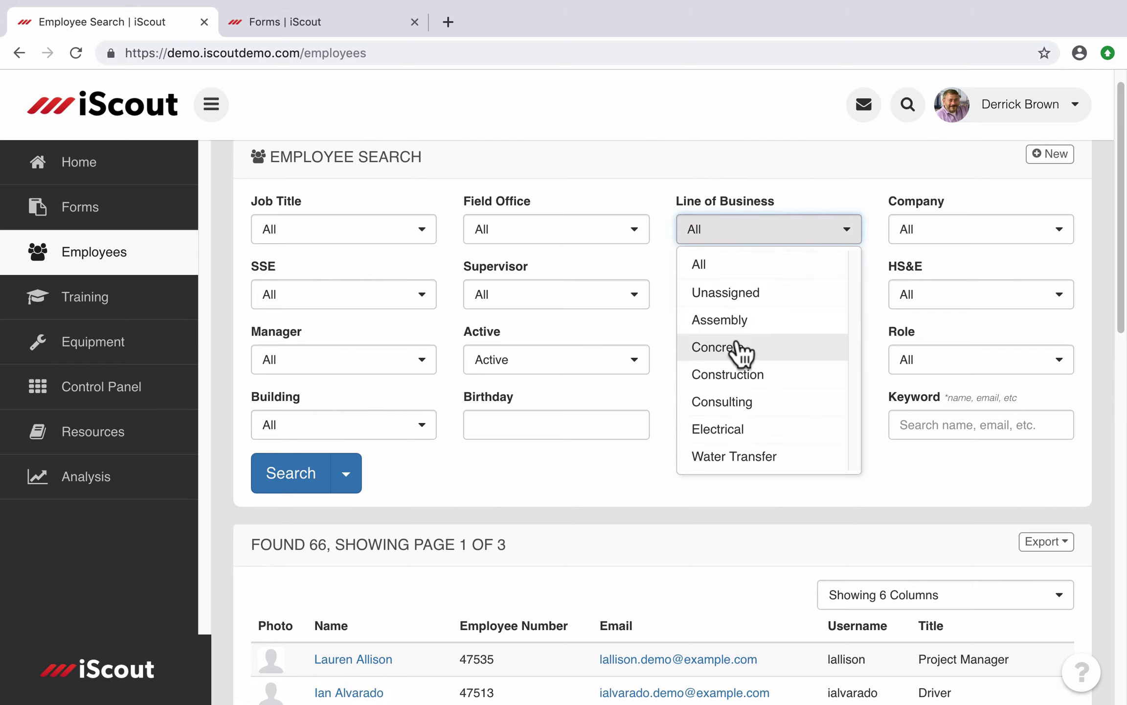
left_click(737, 348)
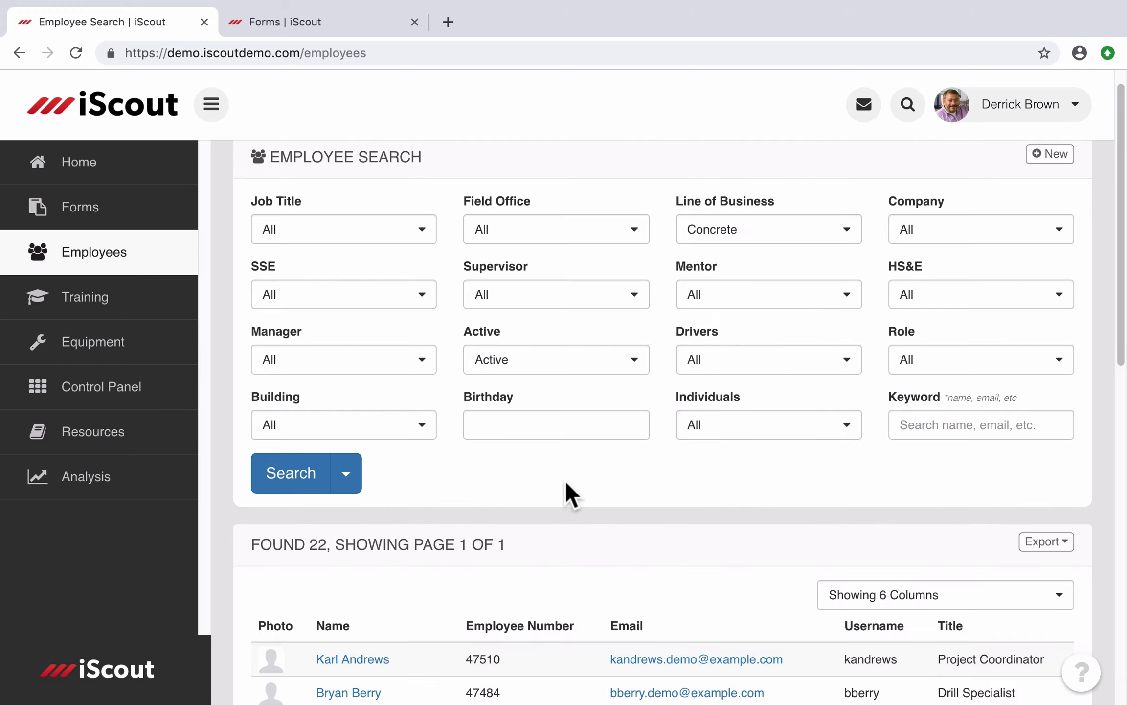
scroll(566, 484, "down", 1)
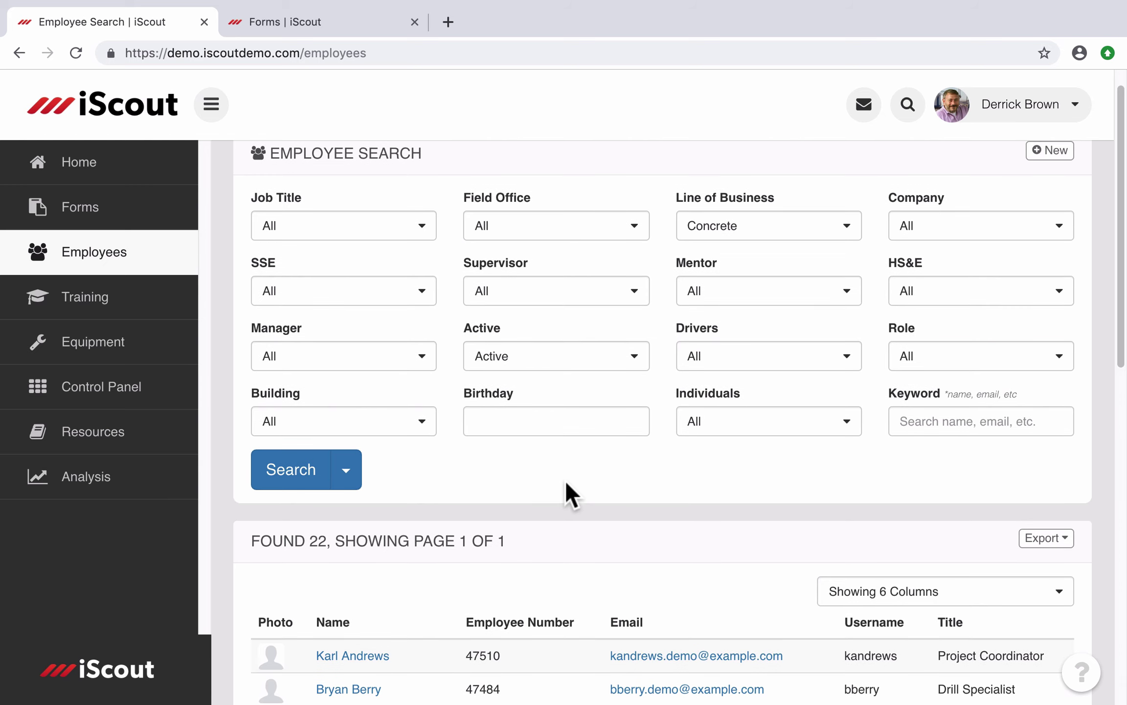
scroll(566, 484, "down", 10)
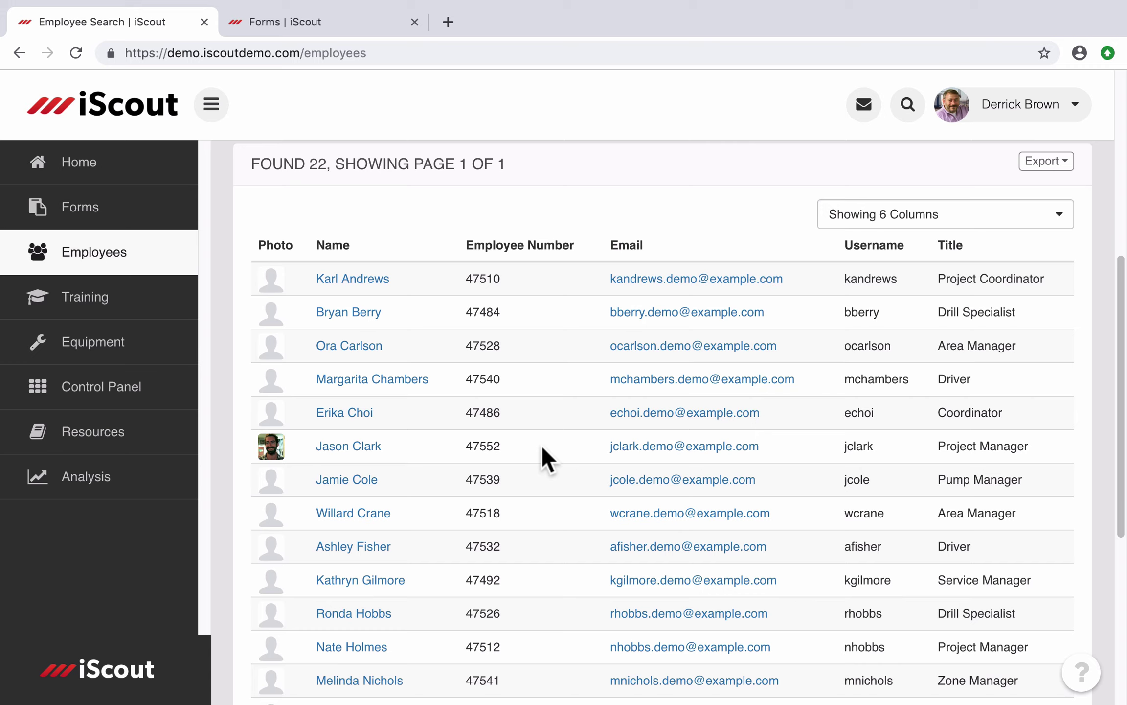
Start filling out an Observation Report, view its Line of Business choices, and close the form without submitting.
left_click(121, 219)
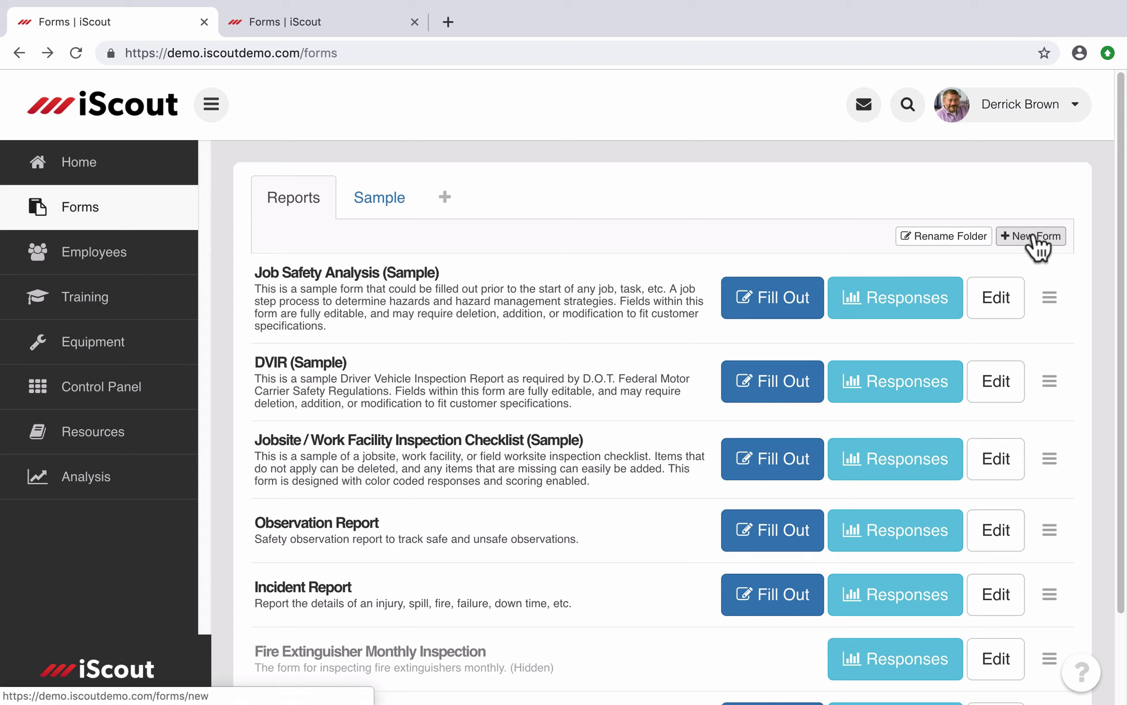
left_click(777, 538)
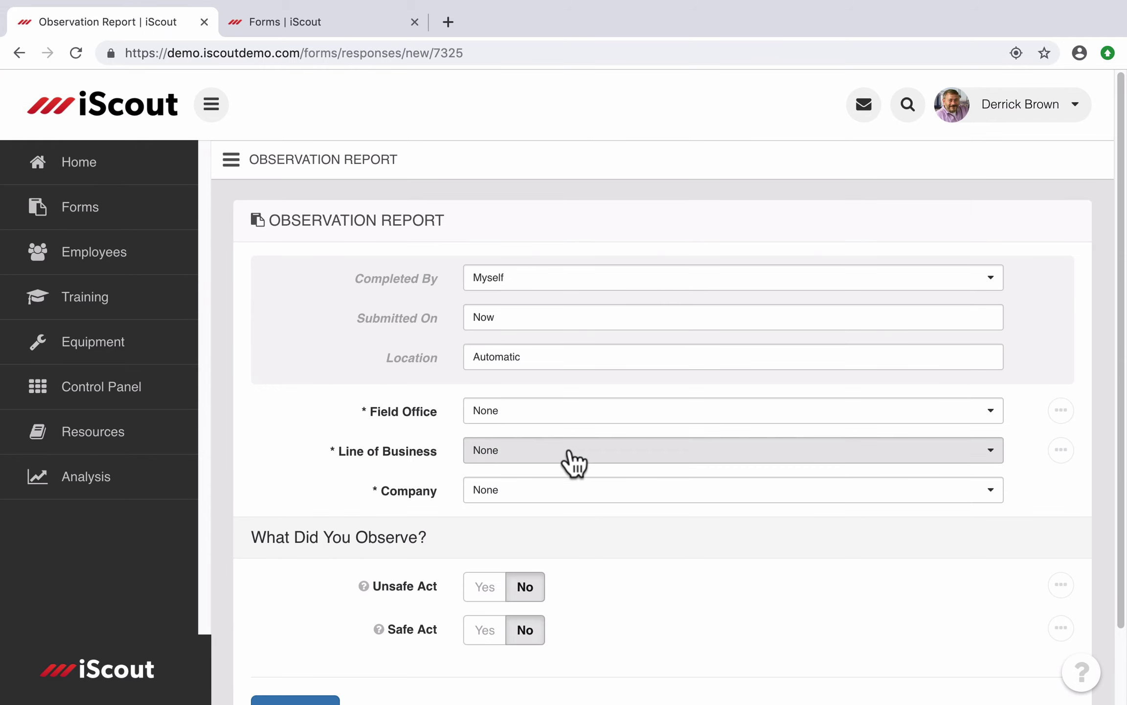
left_click(572, 453)
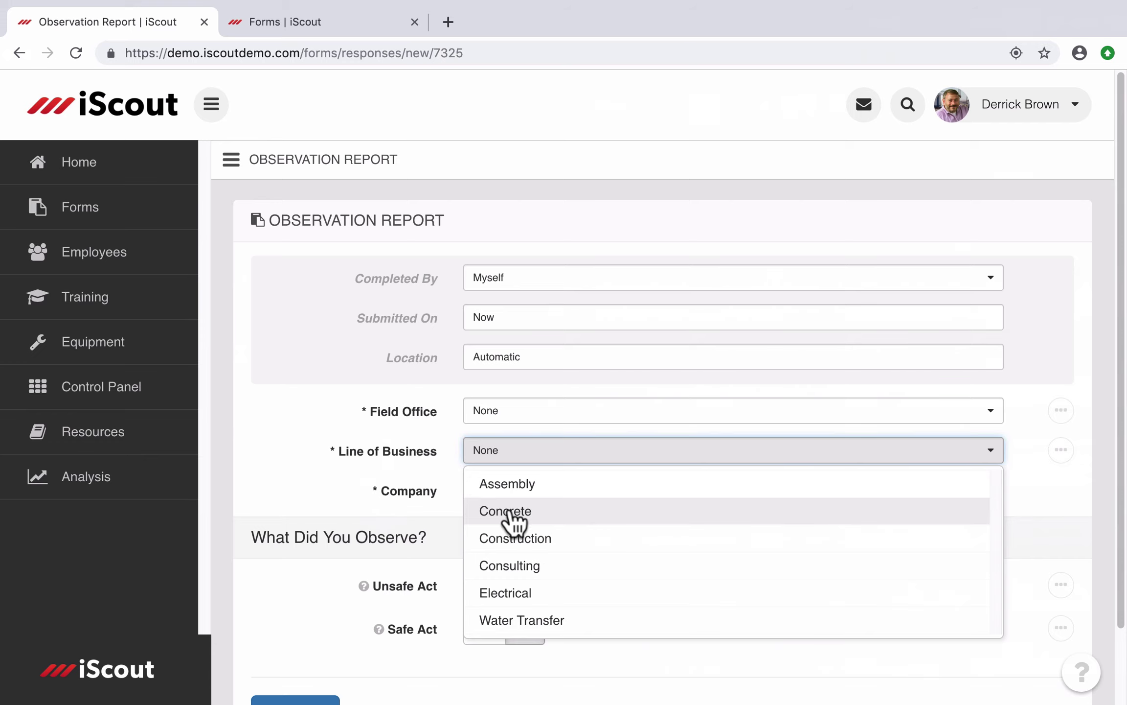
key("ctrl+w")
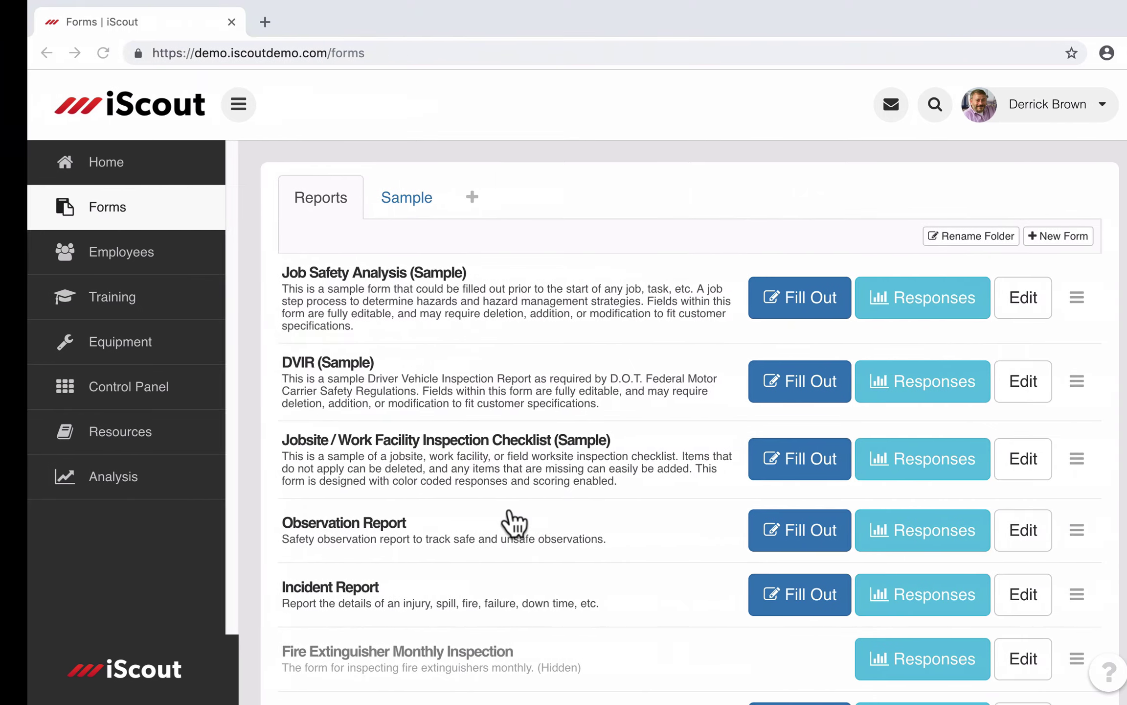
Search the Observation Report responses for the Concrete line of business over the last 3 months.
left_click(932, 536)
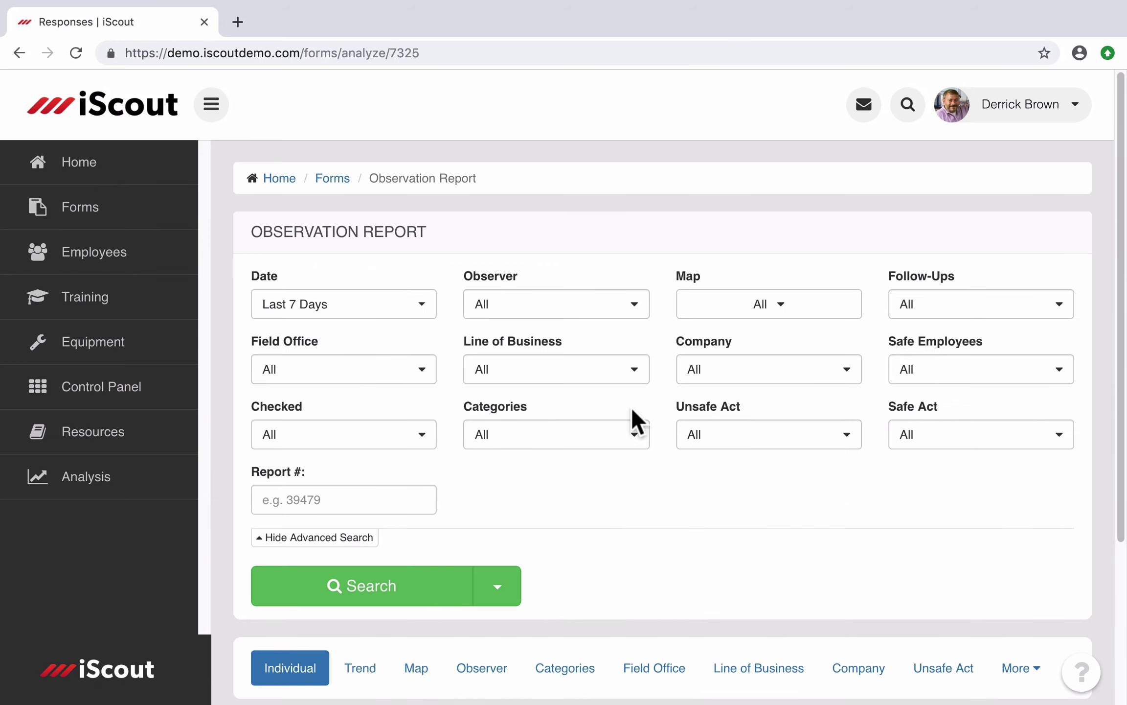
left_click(634, 370)
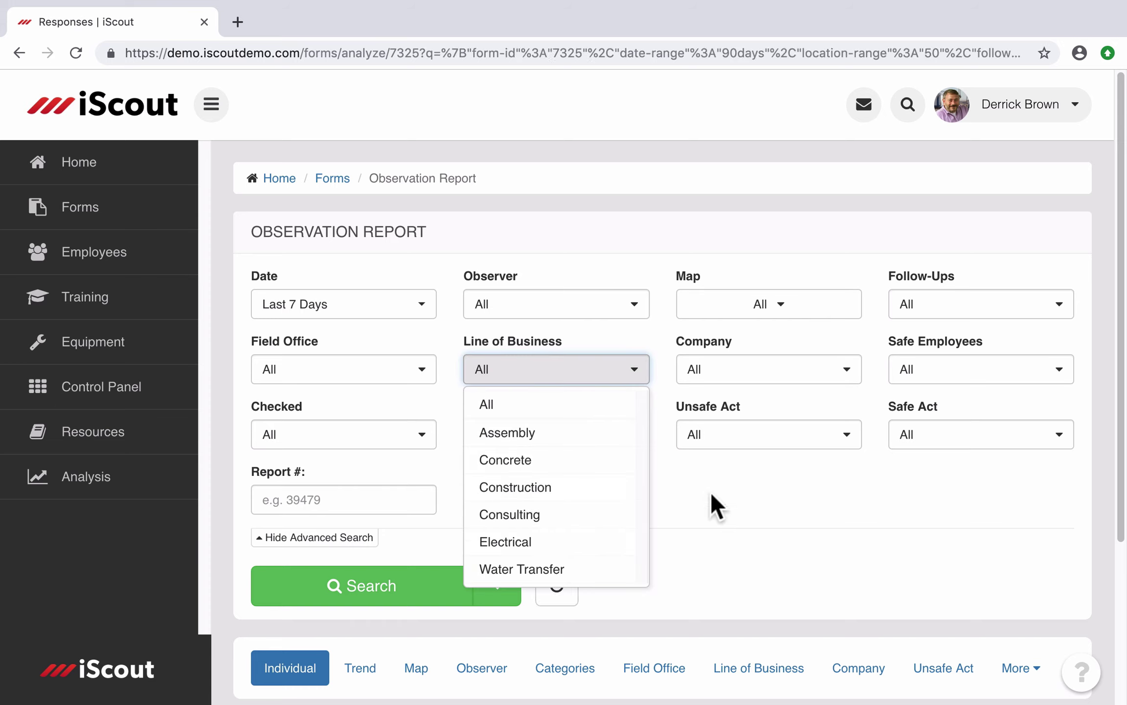
left_click(517, 462)
left_click(362, 304)
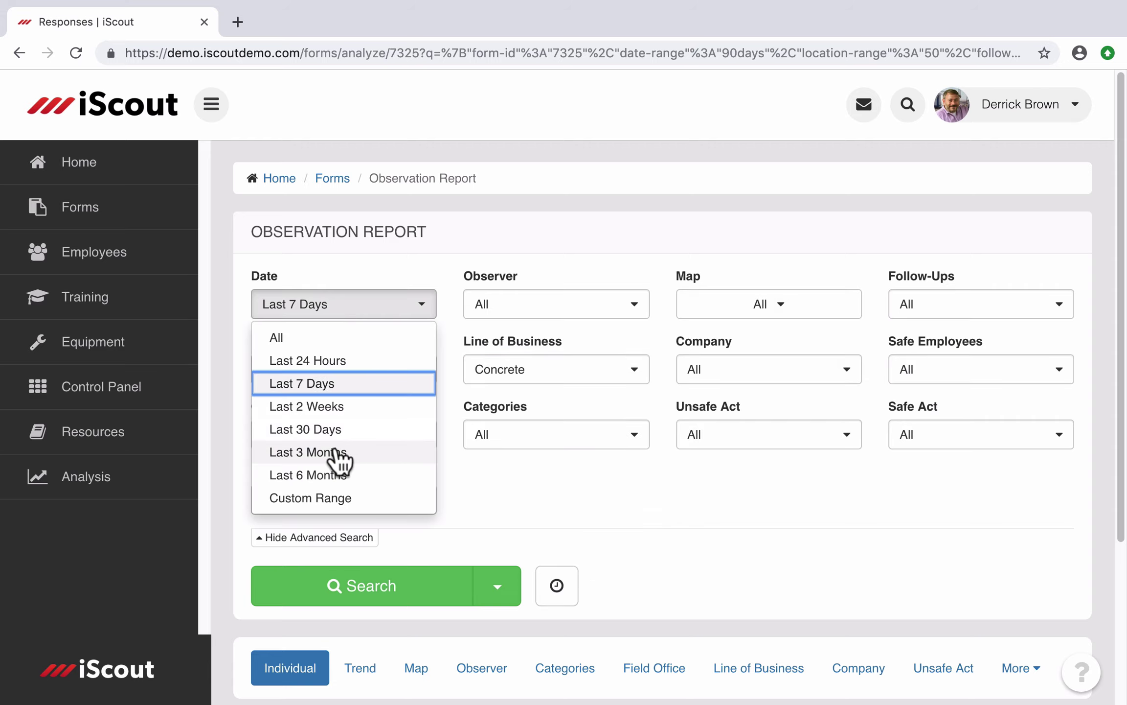
left_click(336, 450)
left_click(378, 585)
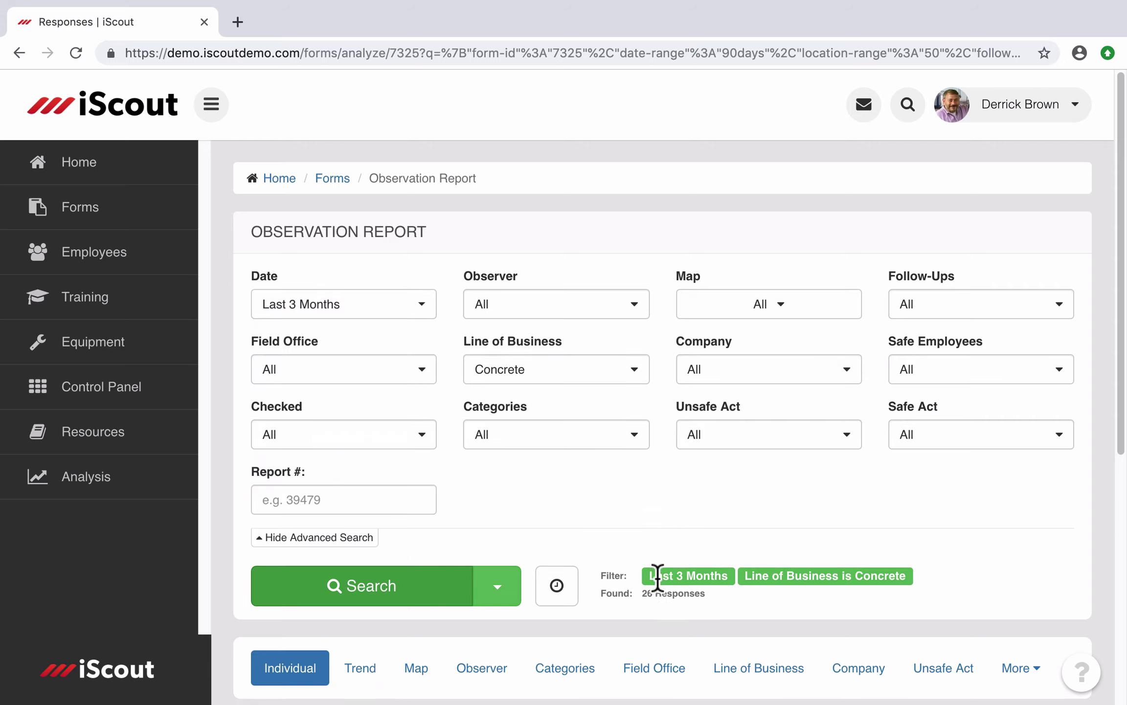
Look over the filtered Observation Report responses and view the download formats offered for the search.
scroll(657, 577, "down", 2)
scroll(658, 577, "down", 5)
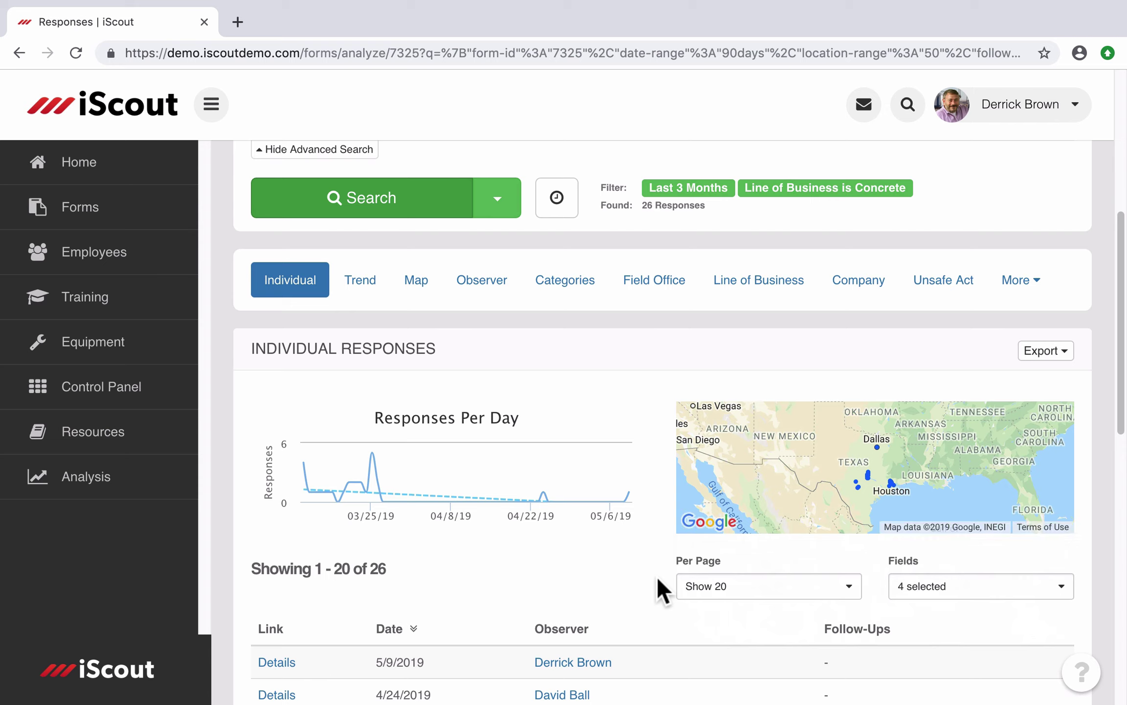
left_click(495, 208)
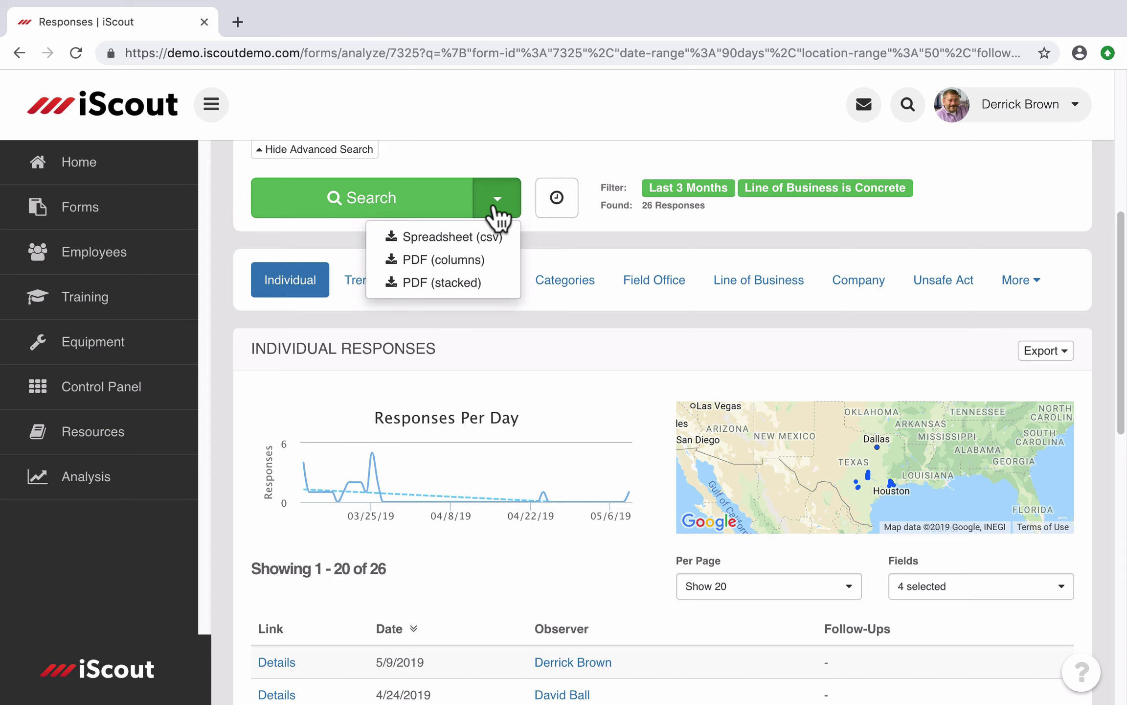
scroll(496, 217, "up", 7)
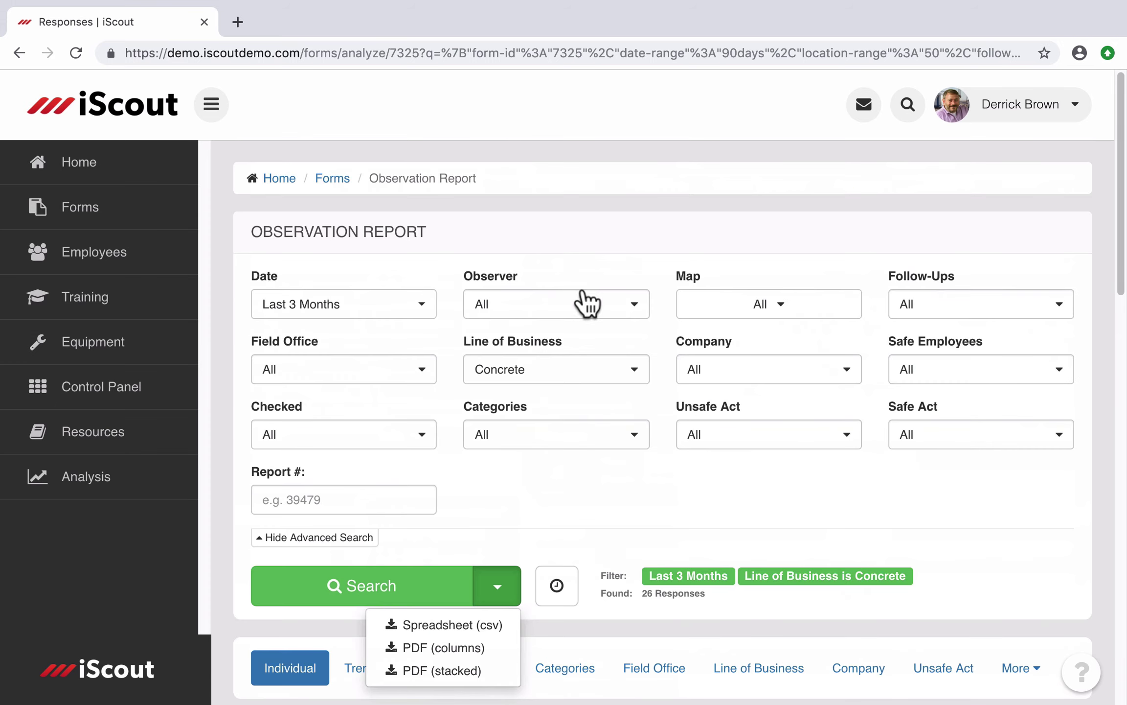
Reset the Line of Business filter to All and search the Observation Report responses again.
left_click(617, 375)
left_click(560, 405)
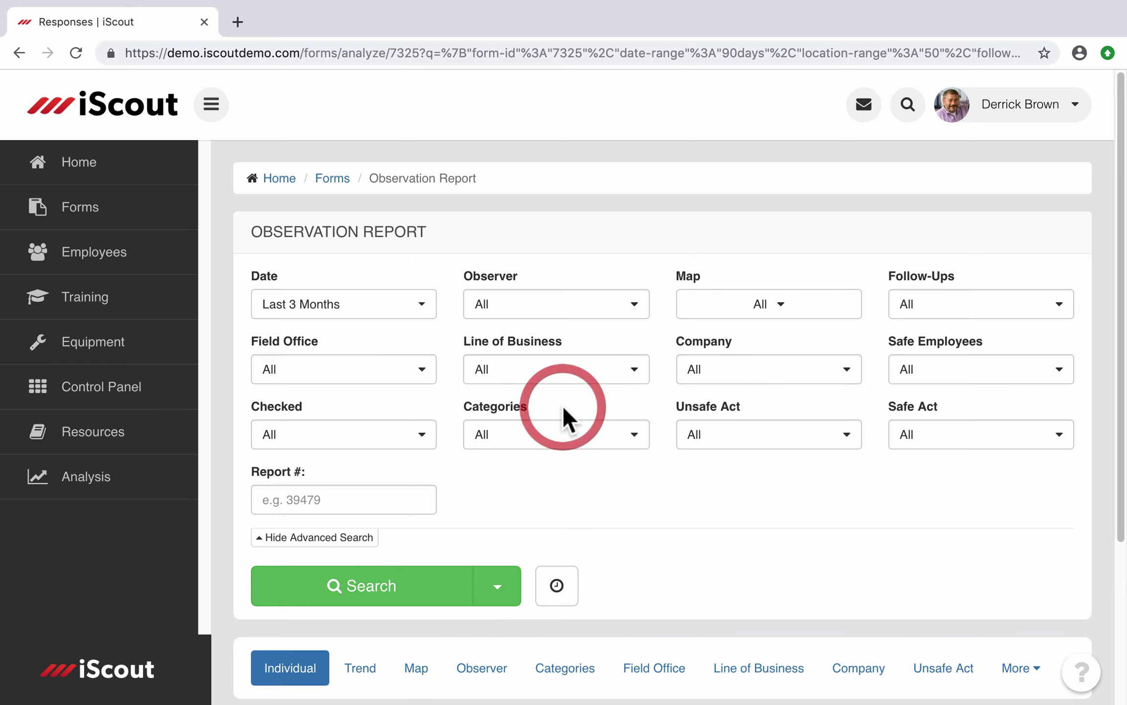
left_click(400, 577)
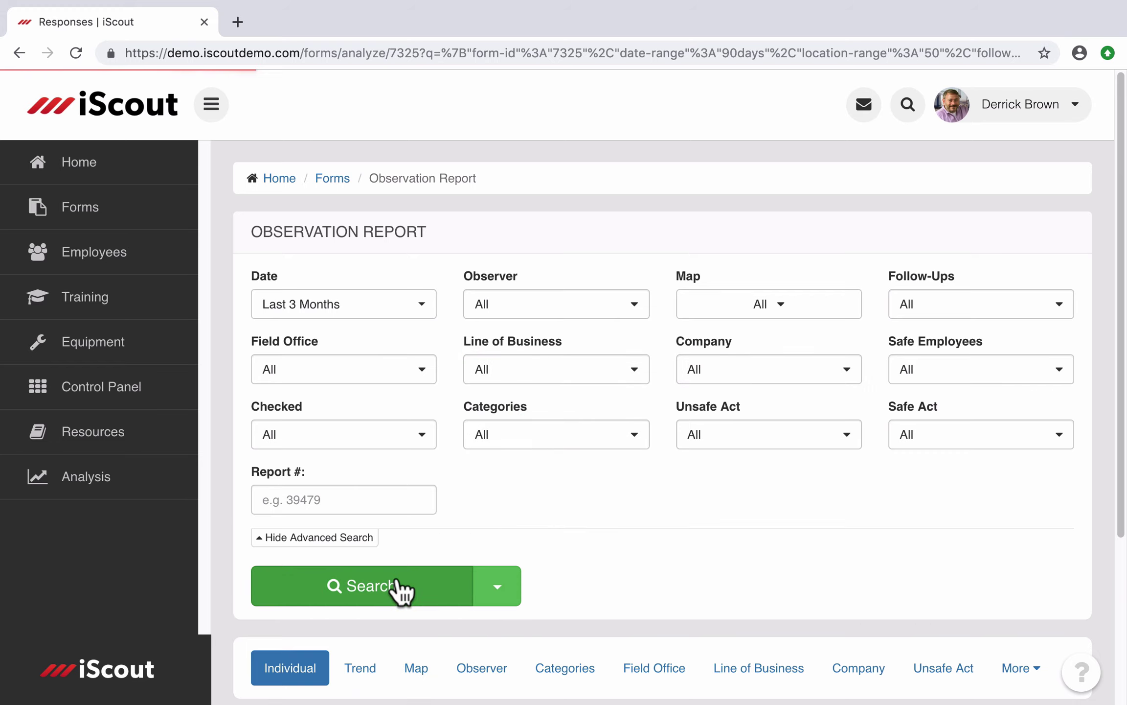
Break the responses down by Line of Business and examine the Top Responses bar graph.
scroll(400, 590, "down", 5)
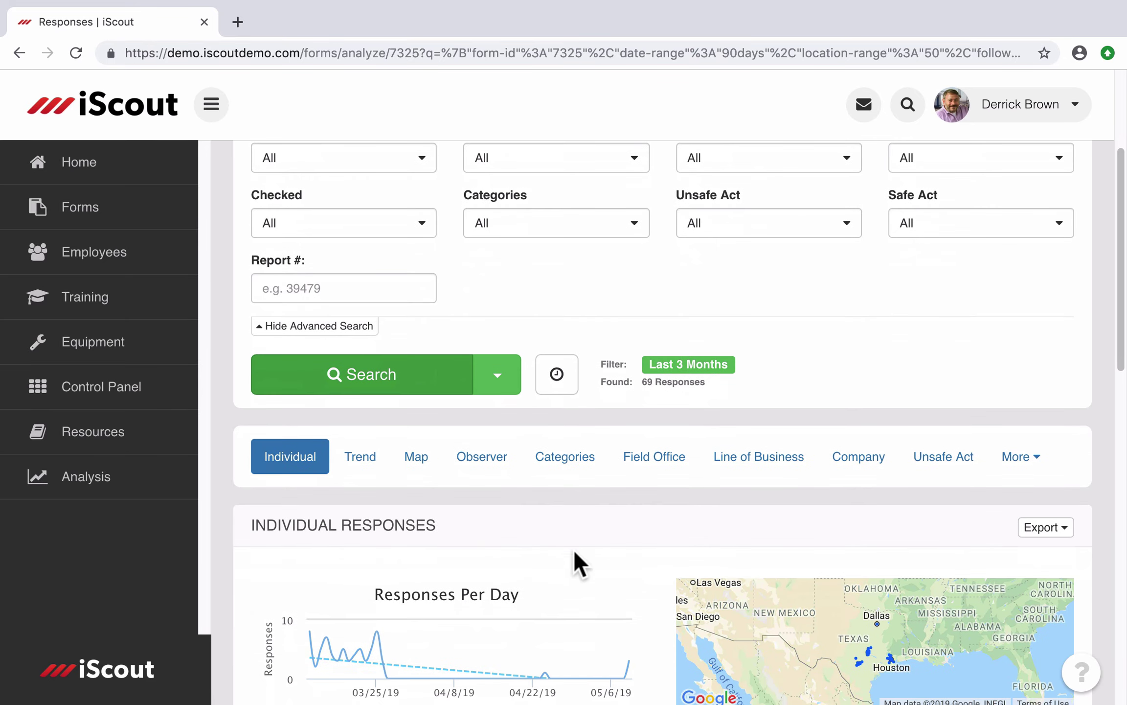
left_click(755, 461)
scroll(630, 557, "down", 10)
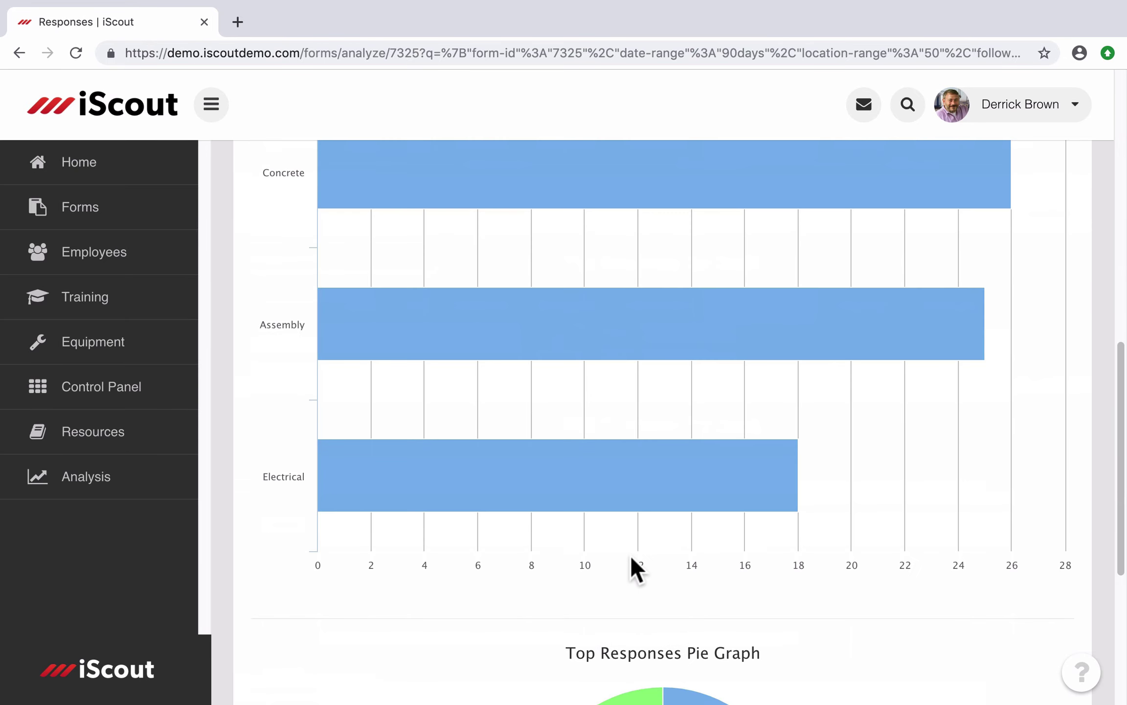
scroll(631, 557, "up", 3)
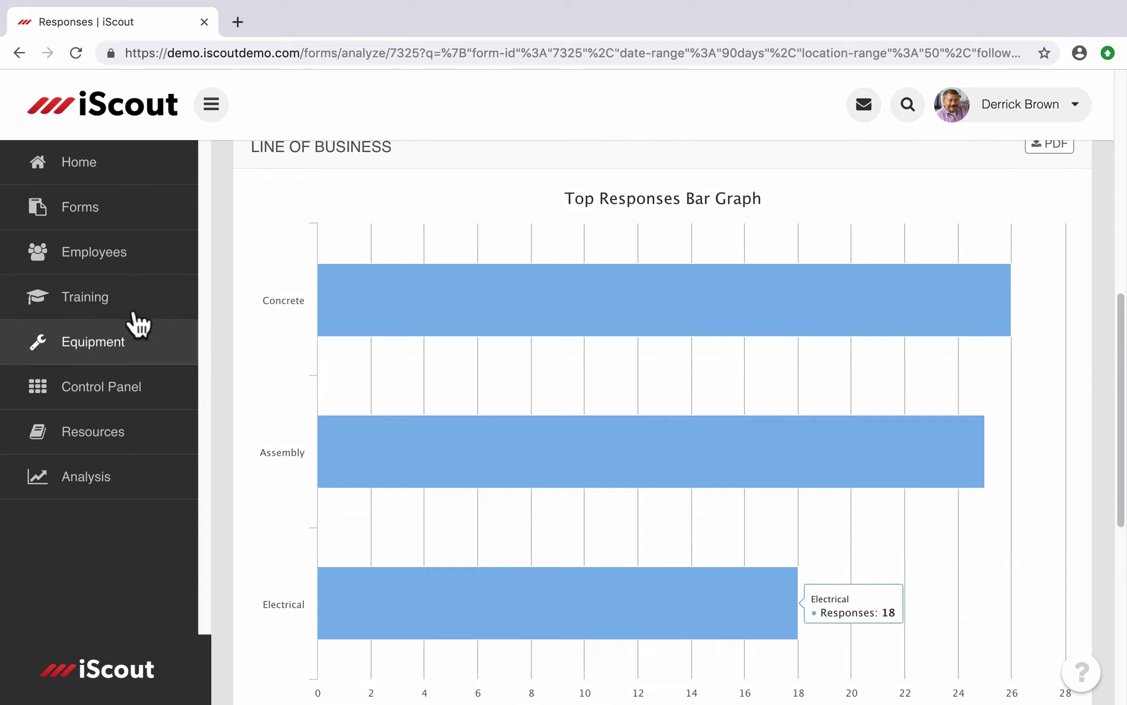
Go to the list of training types and open Assembly Training for editing at its assignment settings.
left_click(112, 292)
left_click(393, 632)
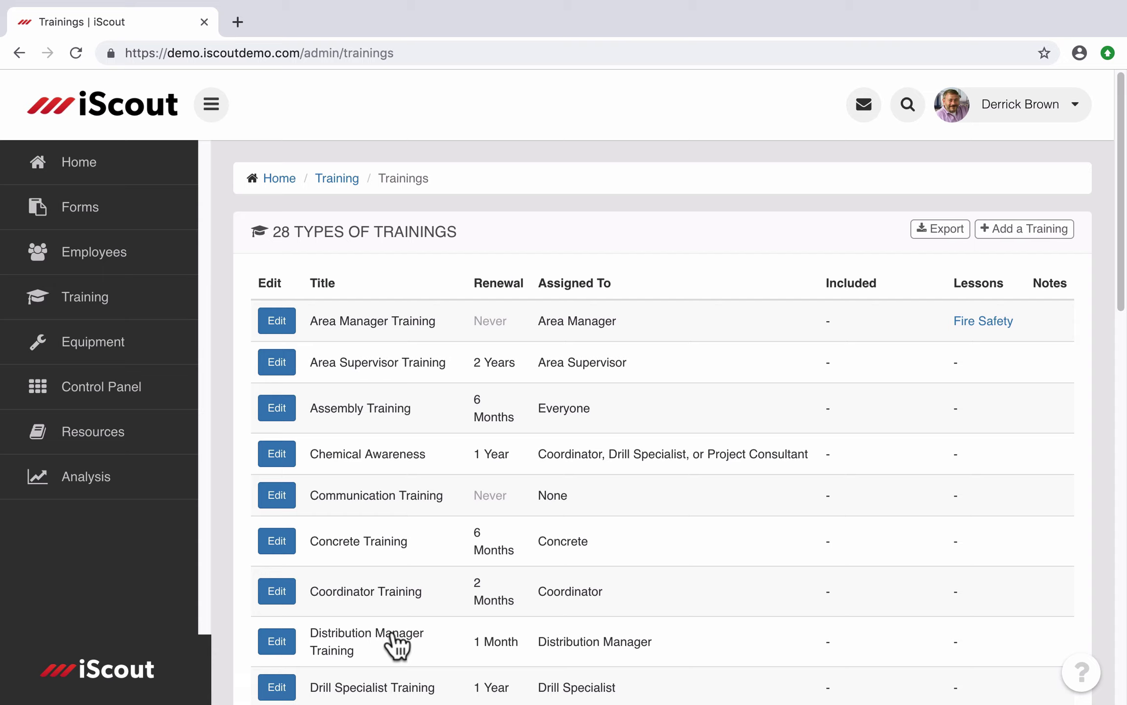
left_click(278, 407)
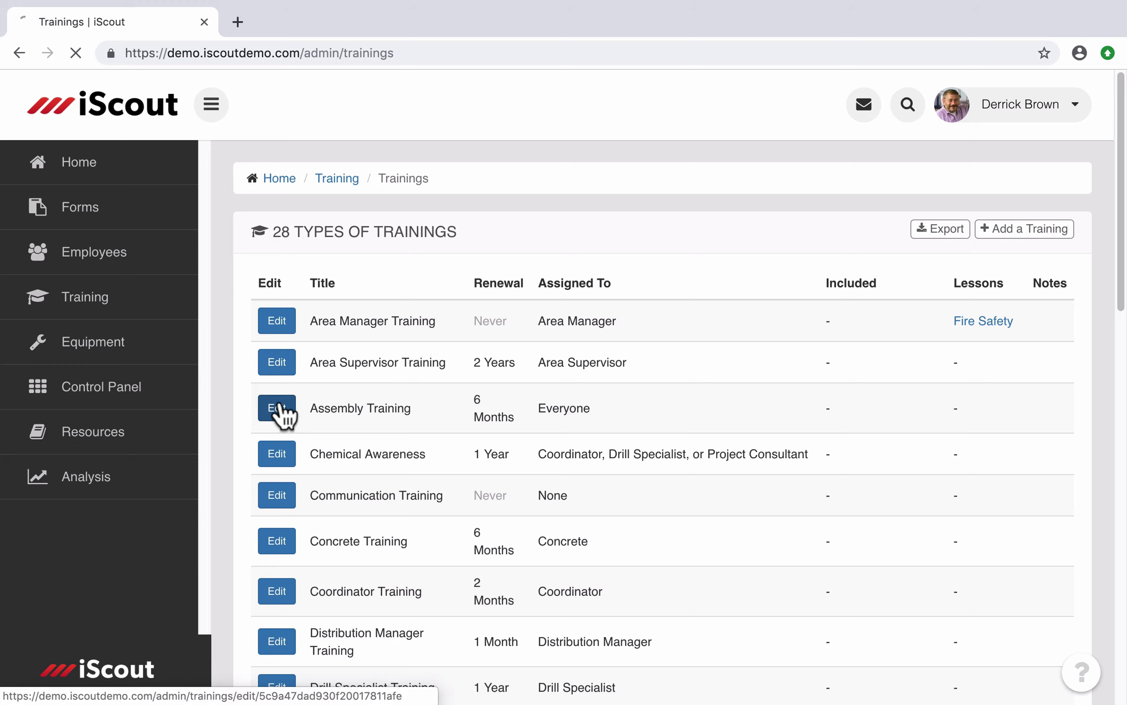
scroll(514, 570, "down", 1)
scroll(513, 563, "down", 3)
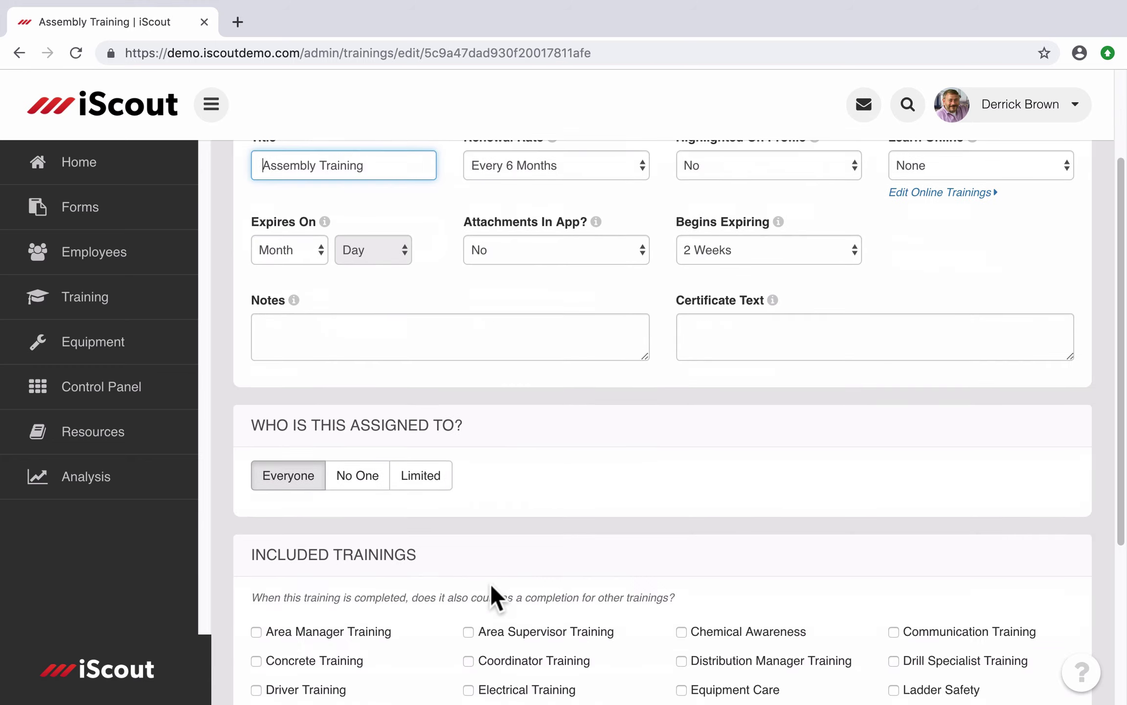
Limit who Assembly Training is assigned to and add a condition based on Line of Business.
left_click(288, 487)
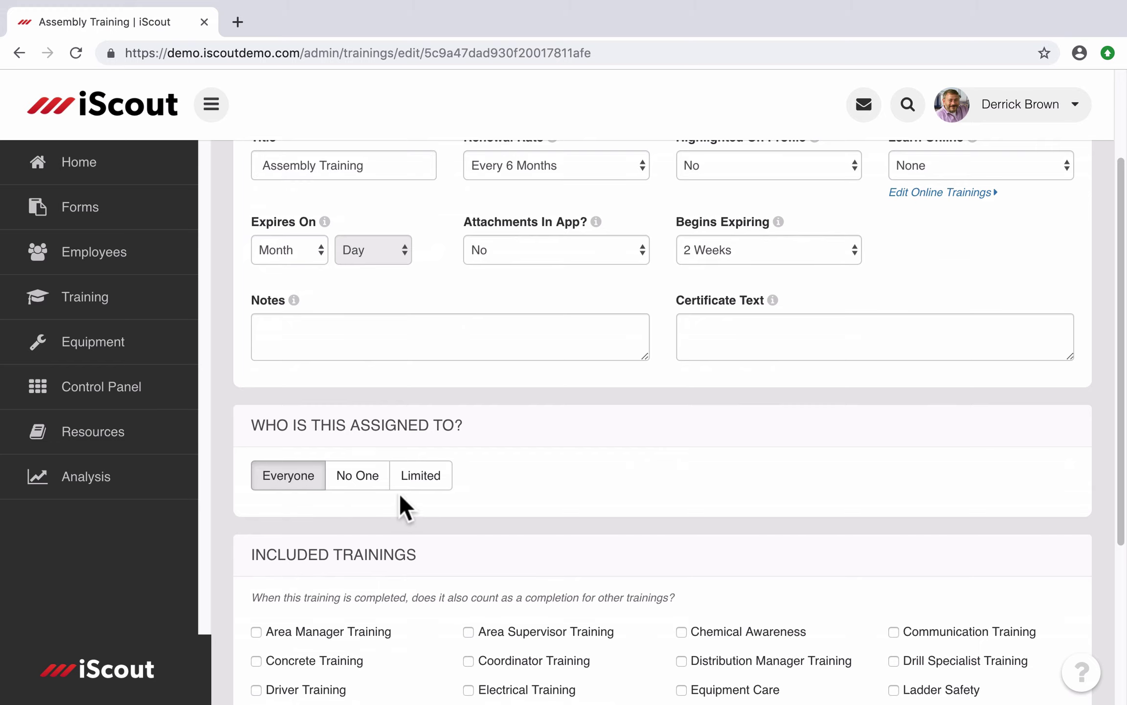
left_click(416, 484)
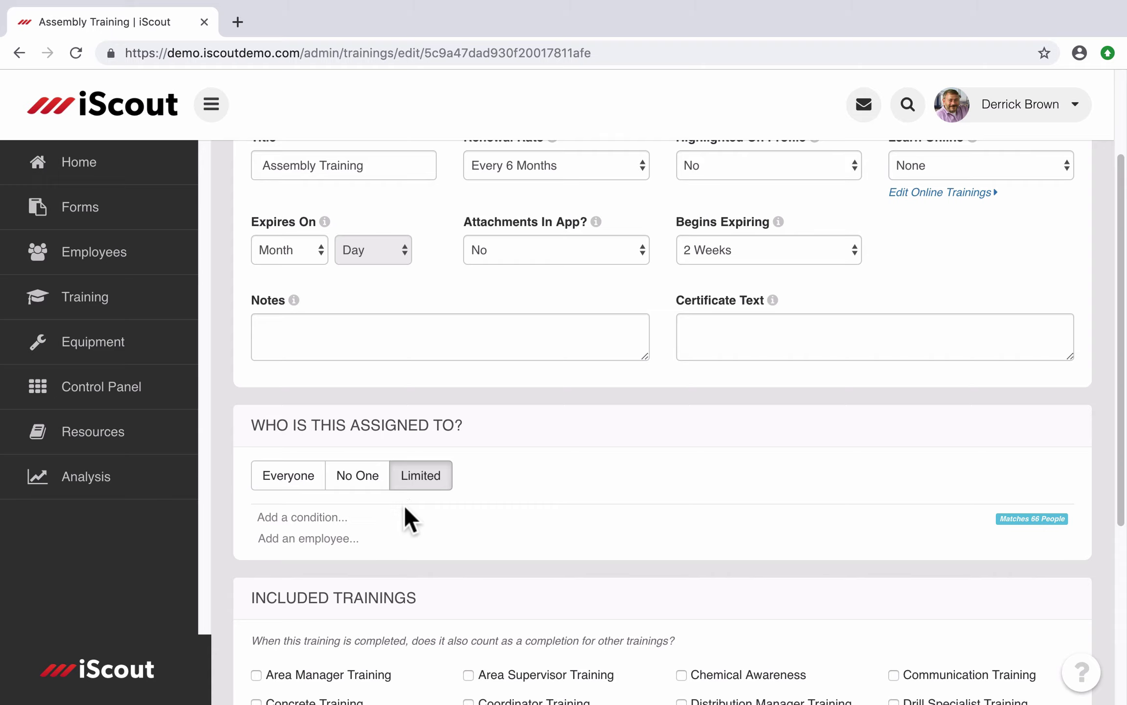
left_click(320, 518)
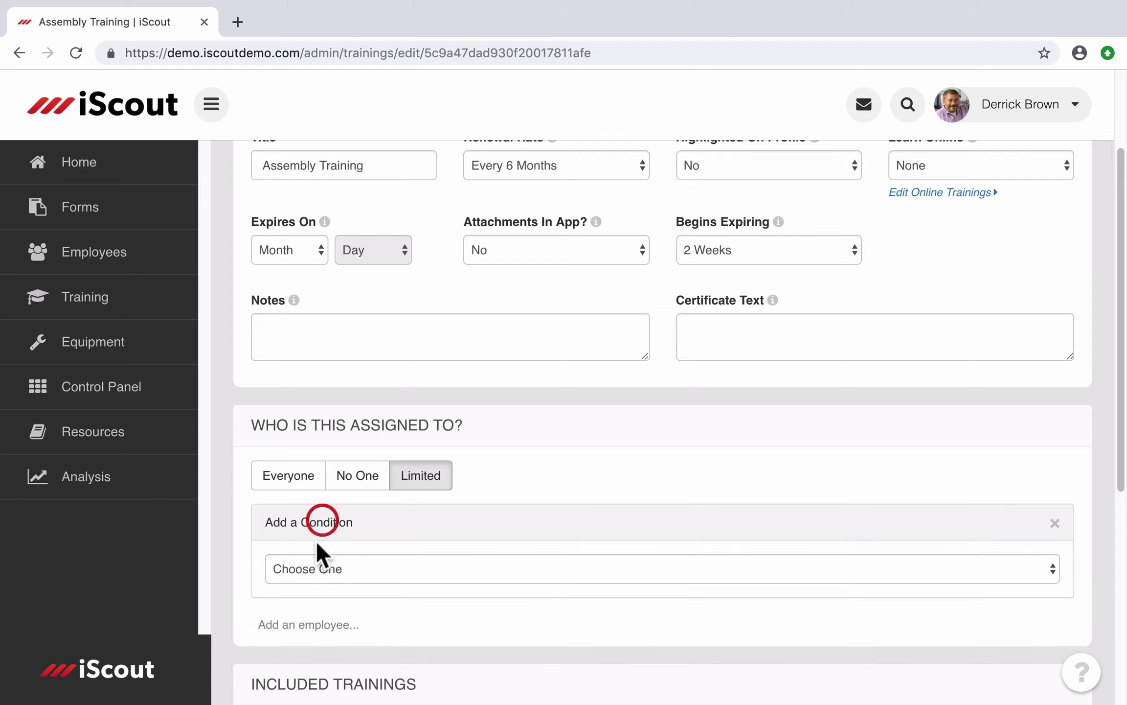
left_click(314, 563)
scroll(318, 627, "down", 2)
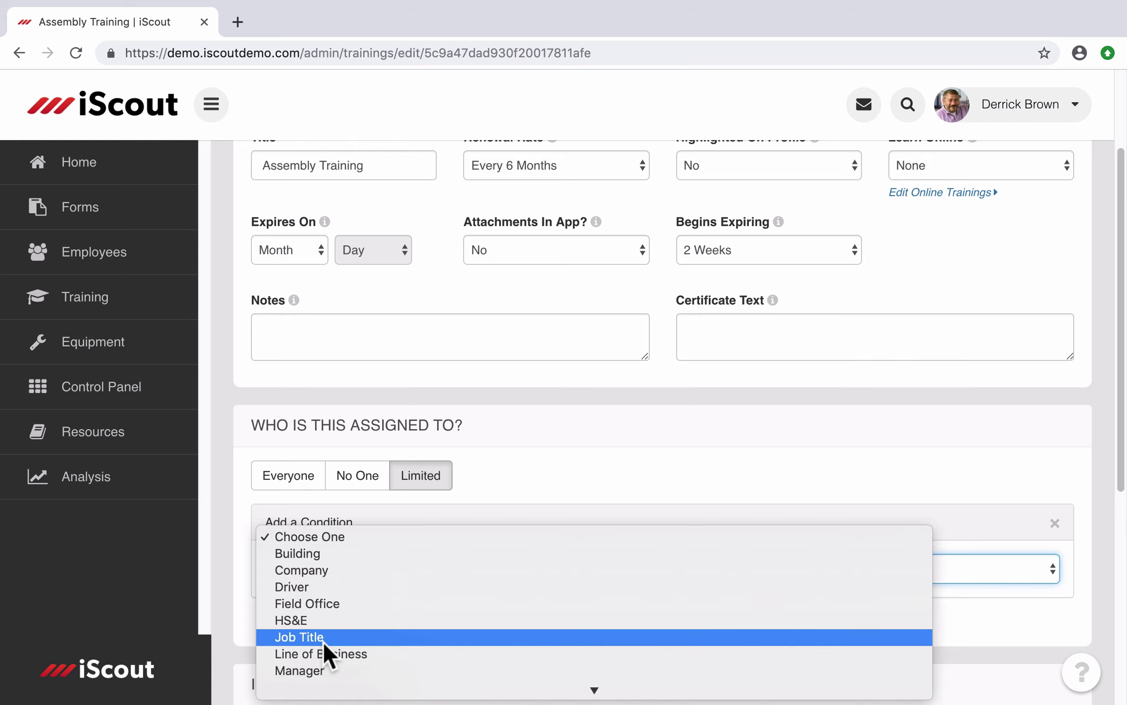
left_click(341, 647)
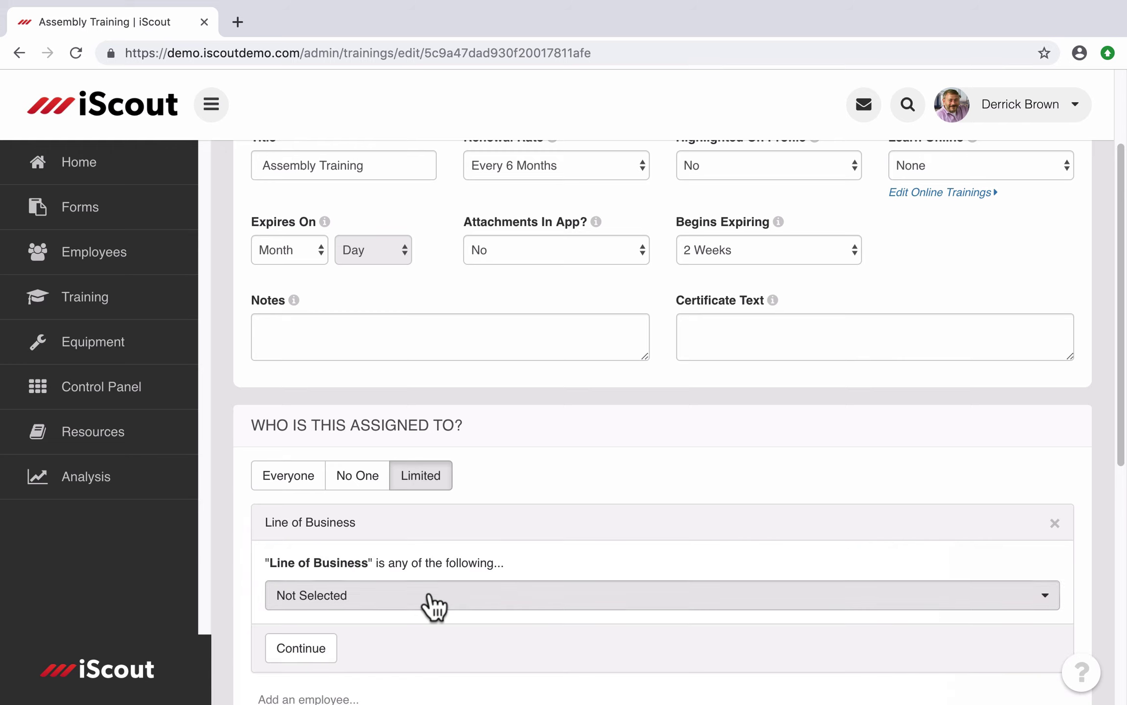
Set the Line of Business condition to Assembly or Concrete and save the changes to the training.
left_click(485, 605)
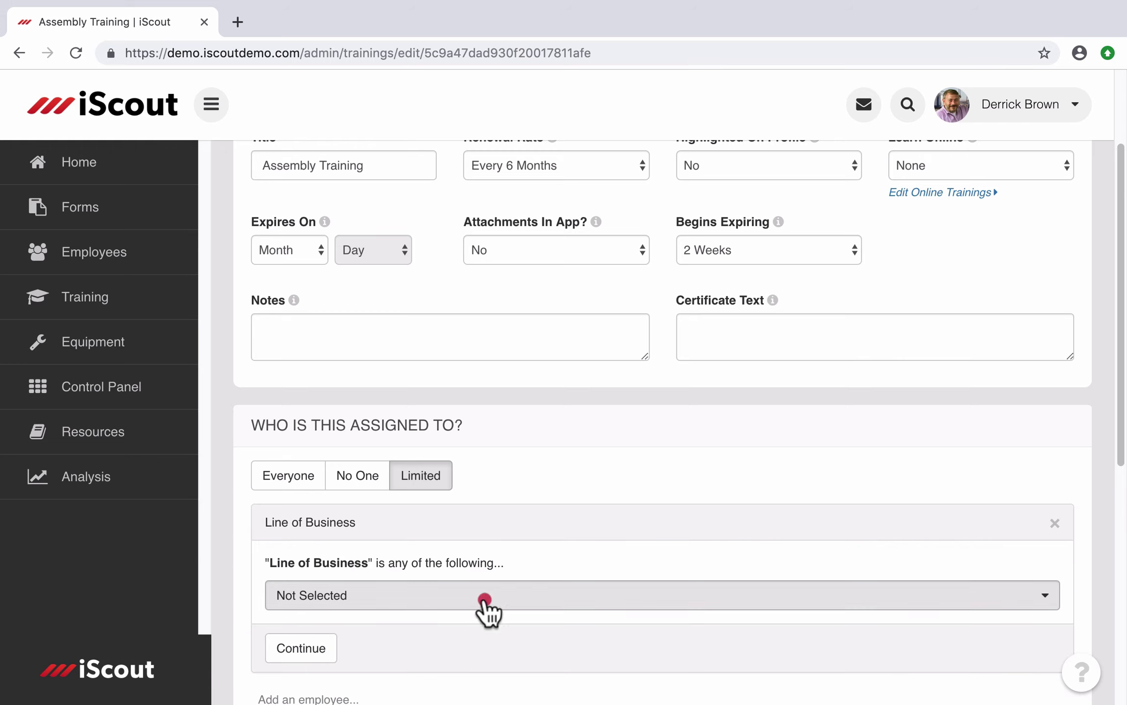
left_click(427, 656)
left_click(430, 602)
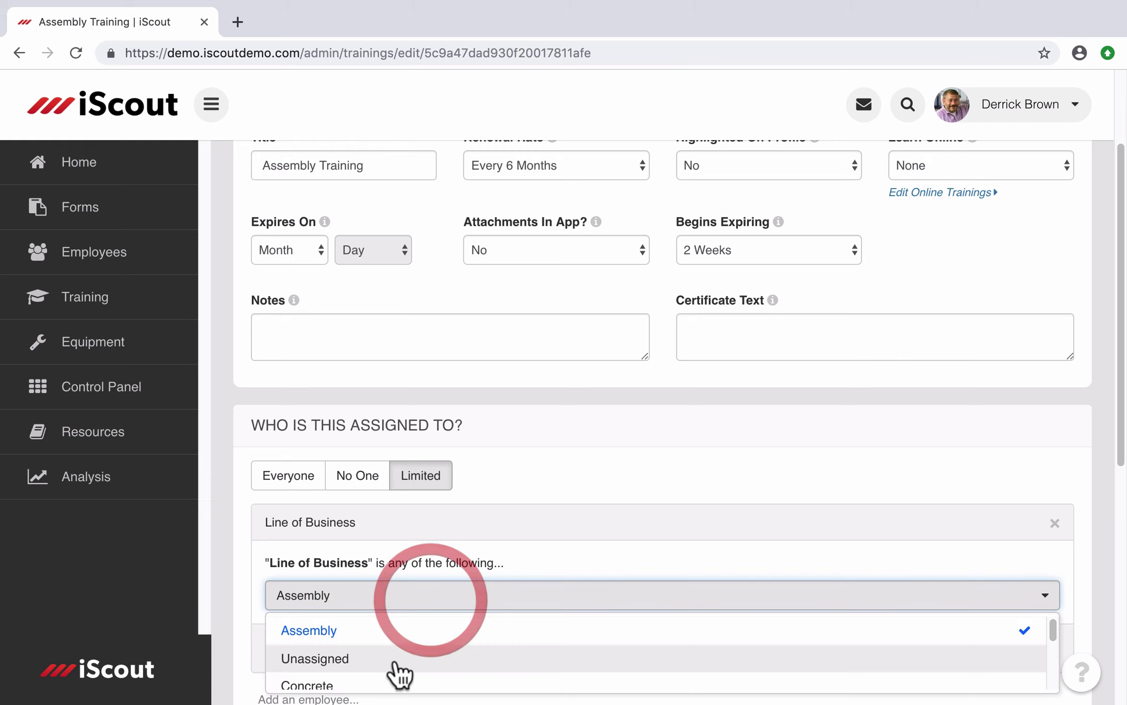
scroll(395, 670, "down", 1)
left_click(391, 661)
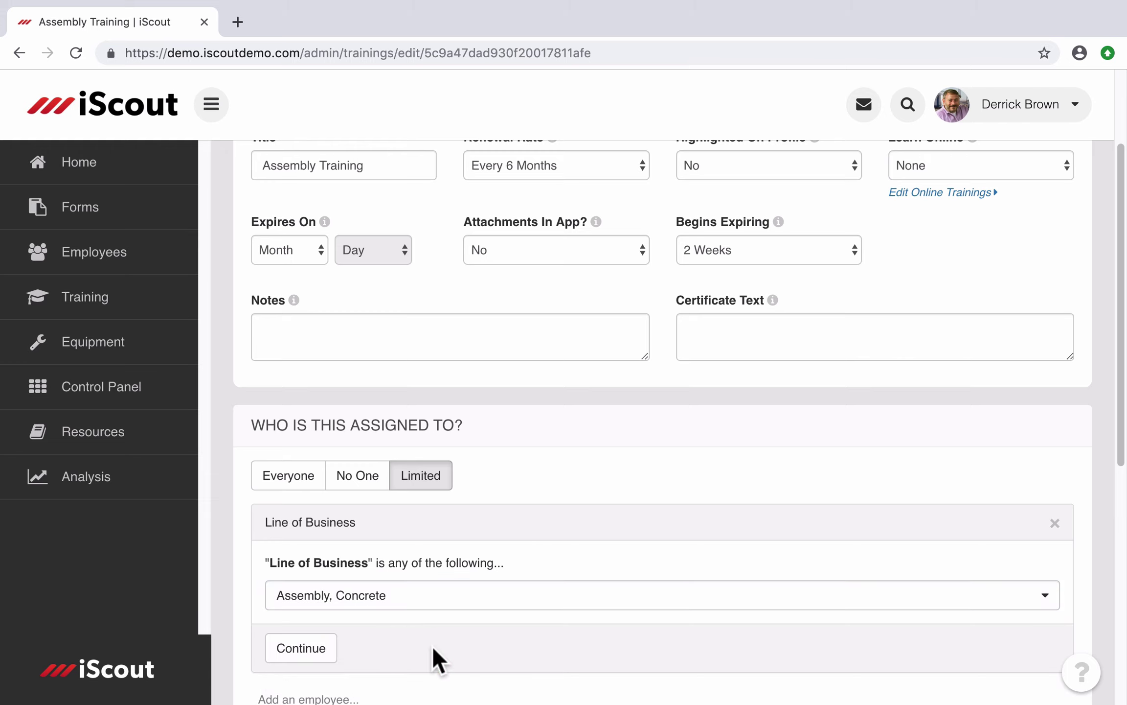
left_click(308, 655)
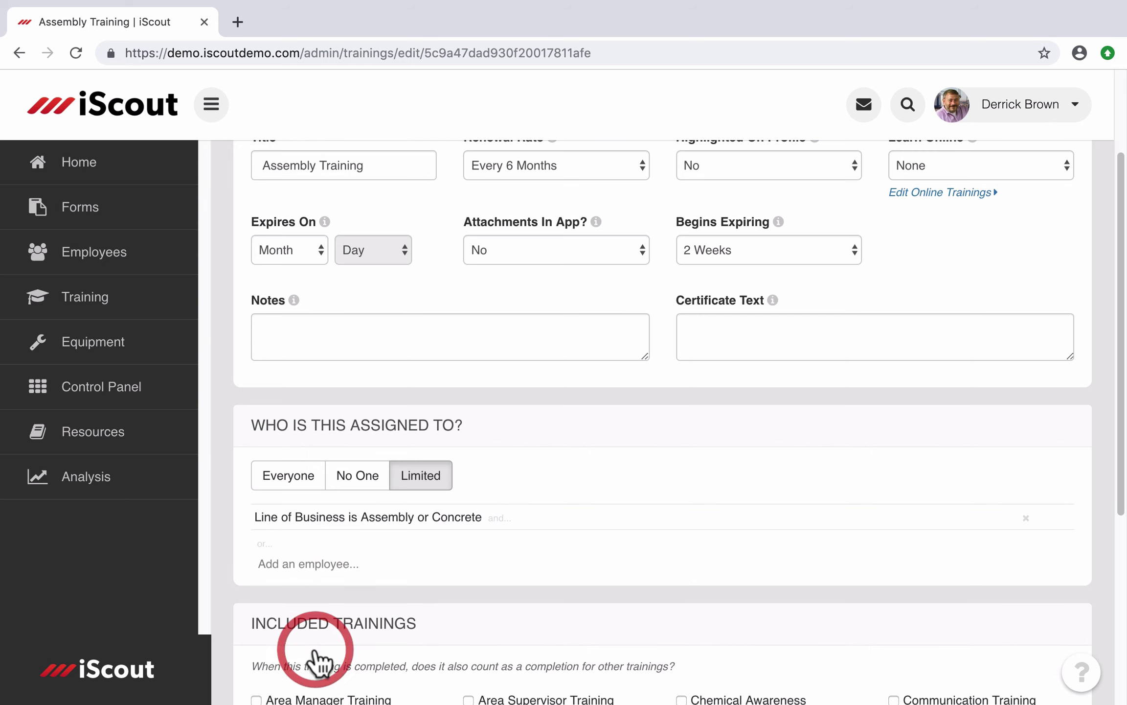
scroll(422, 624, "down", 5)
left_click(293, 638)
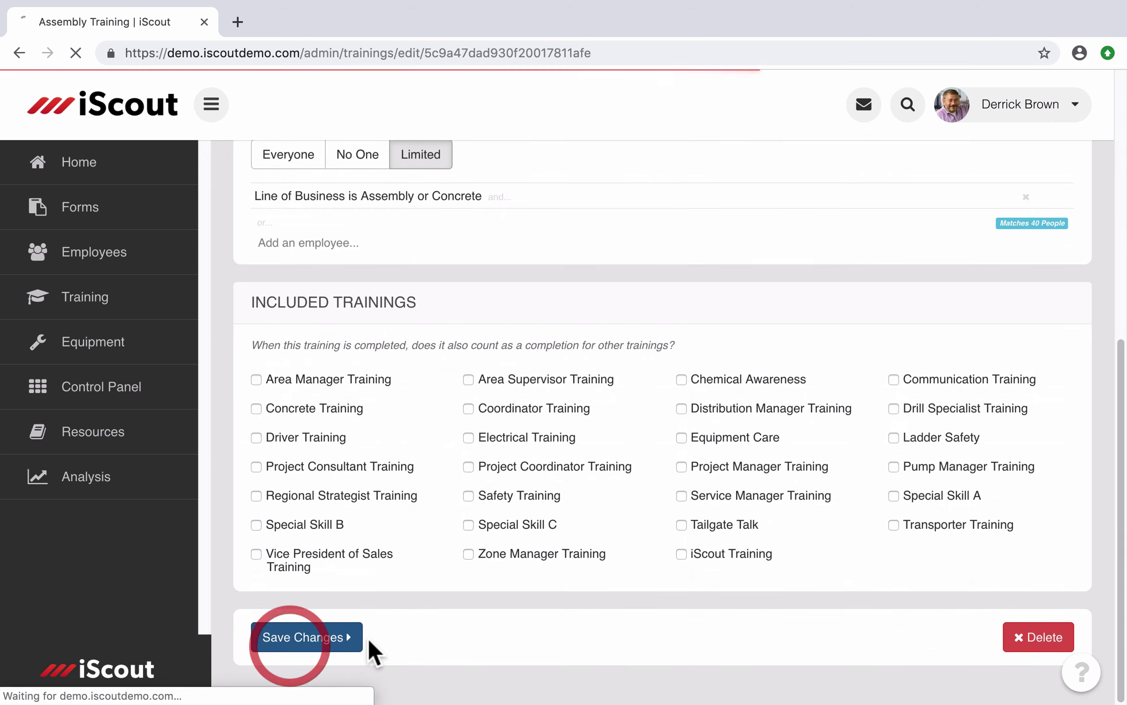